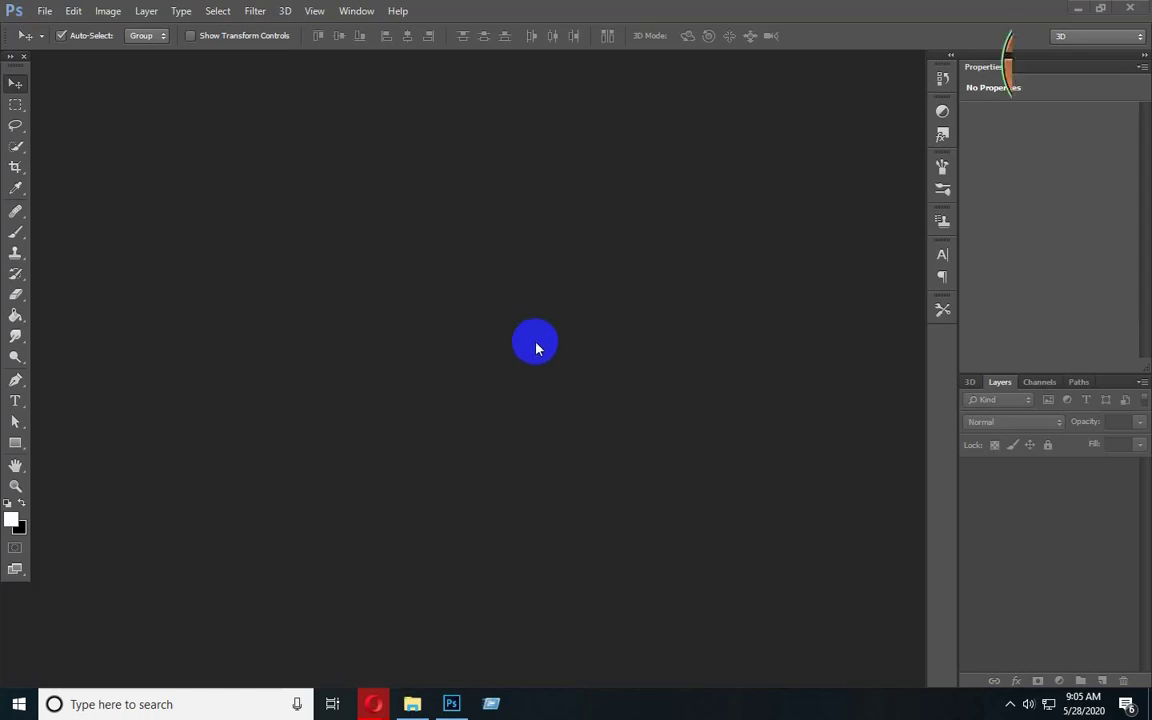
- Create a new 1280 × 720 px, 300 ppi RGB document with a grey background
left_click(45, 12)
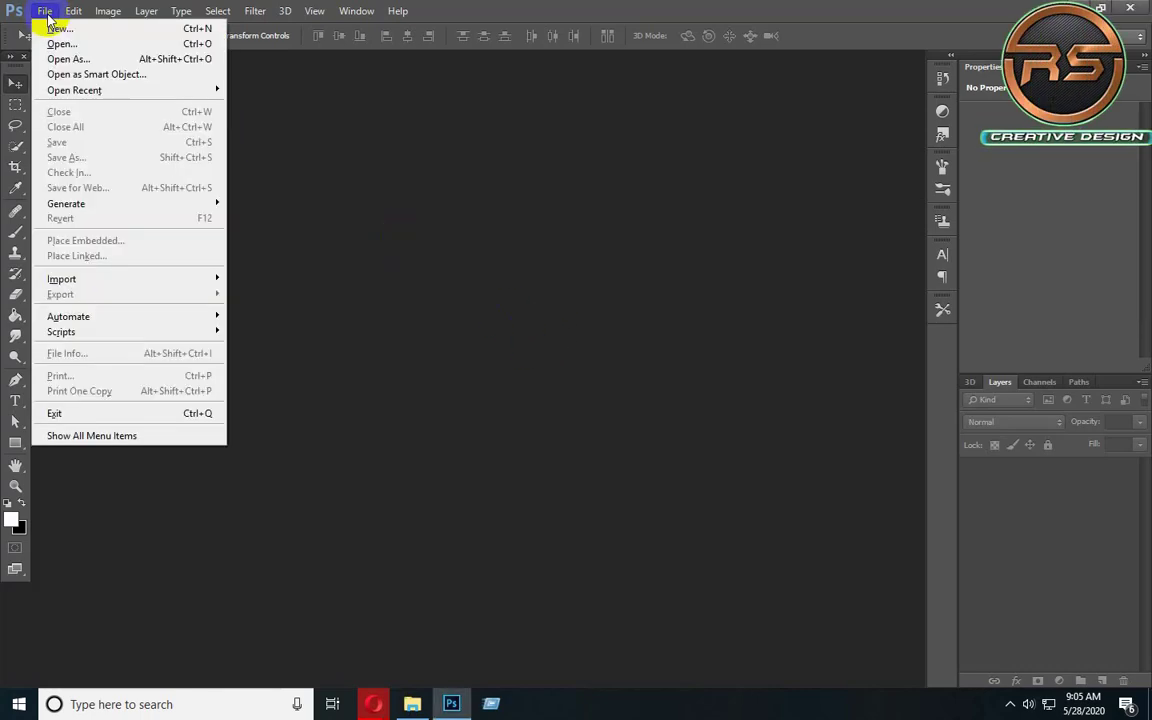
left_click(56, 29)
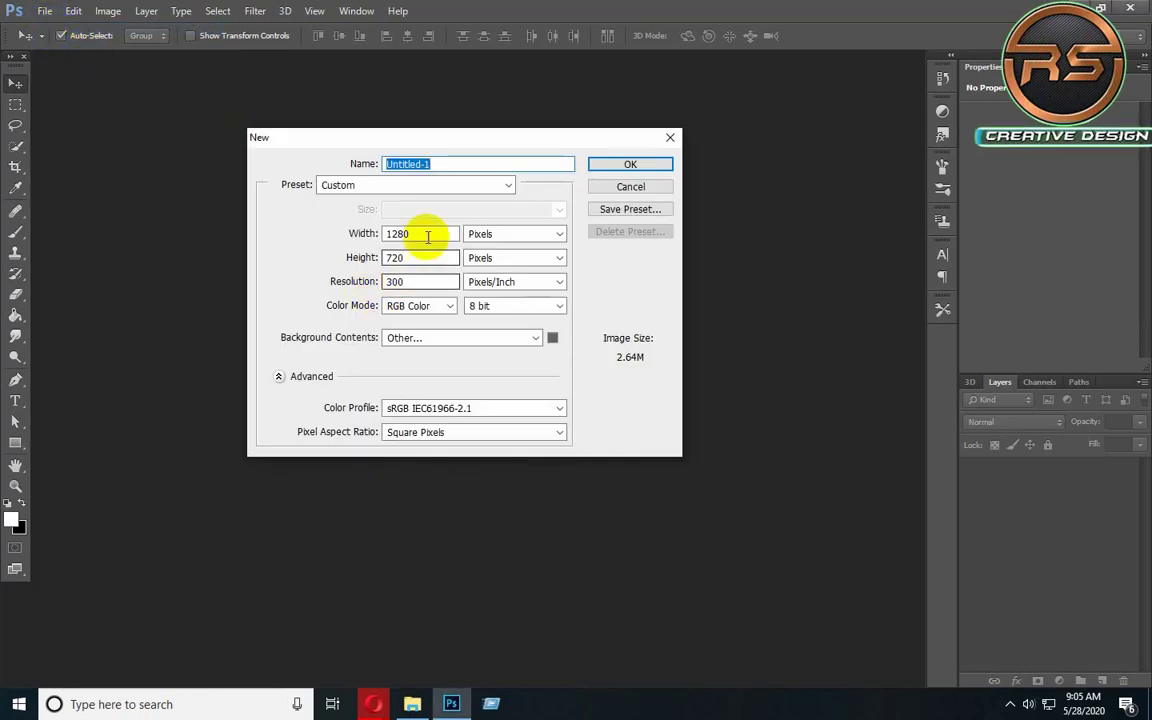
double_click(427, 236)
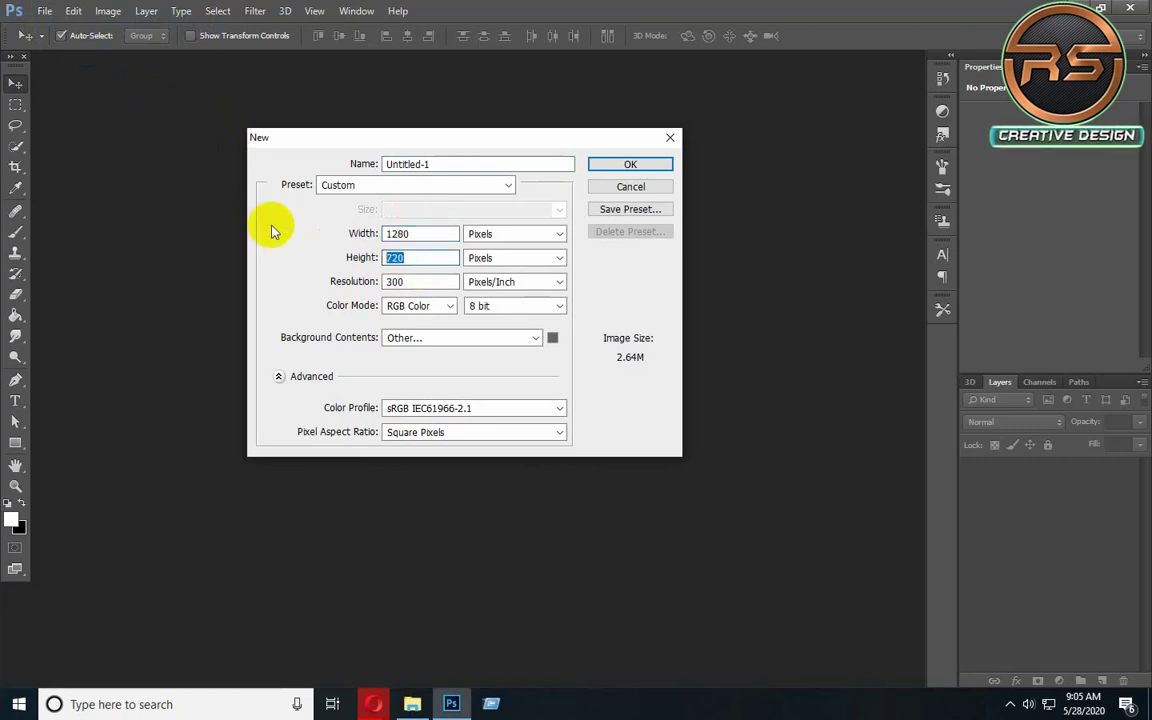
left_click(620, 167)
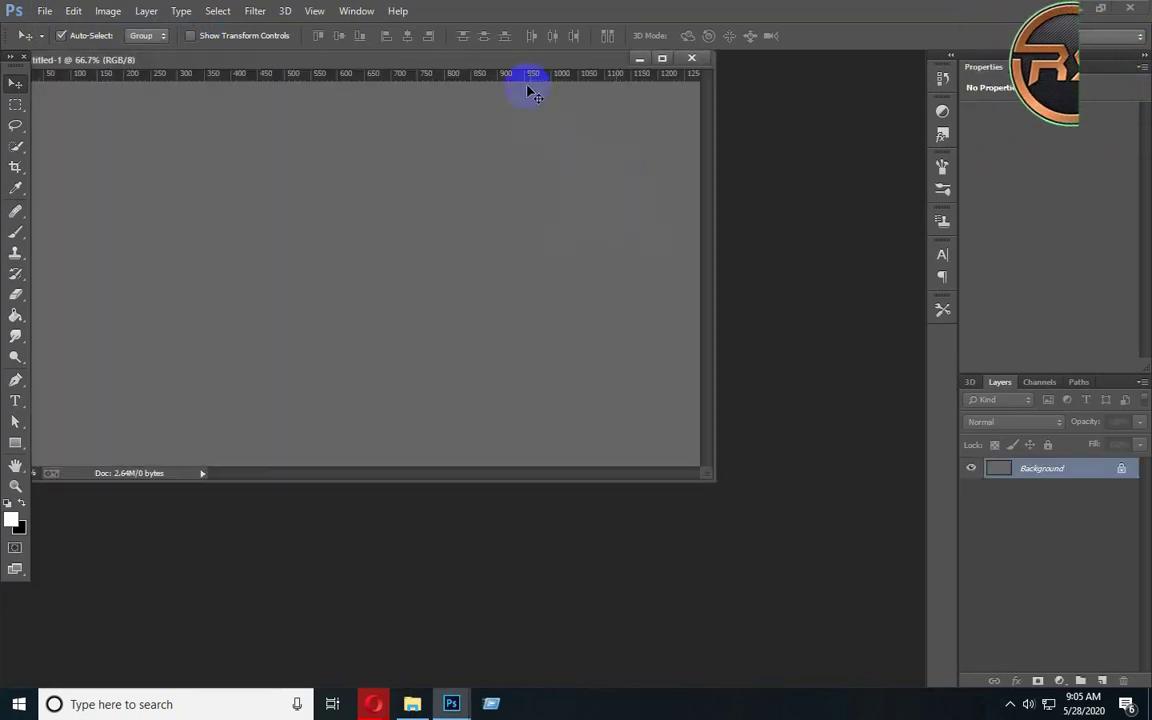
left_click_drag(507, 58, 617, 59)
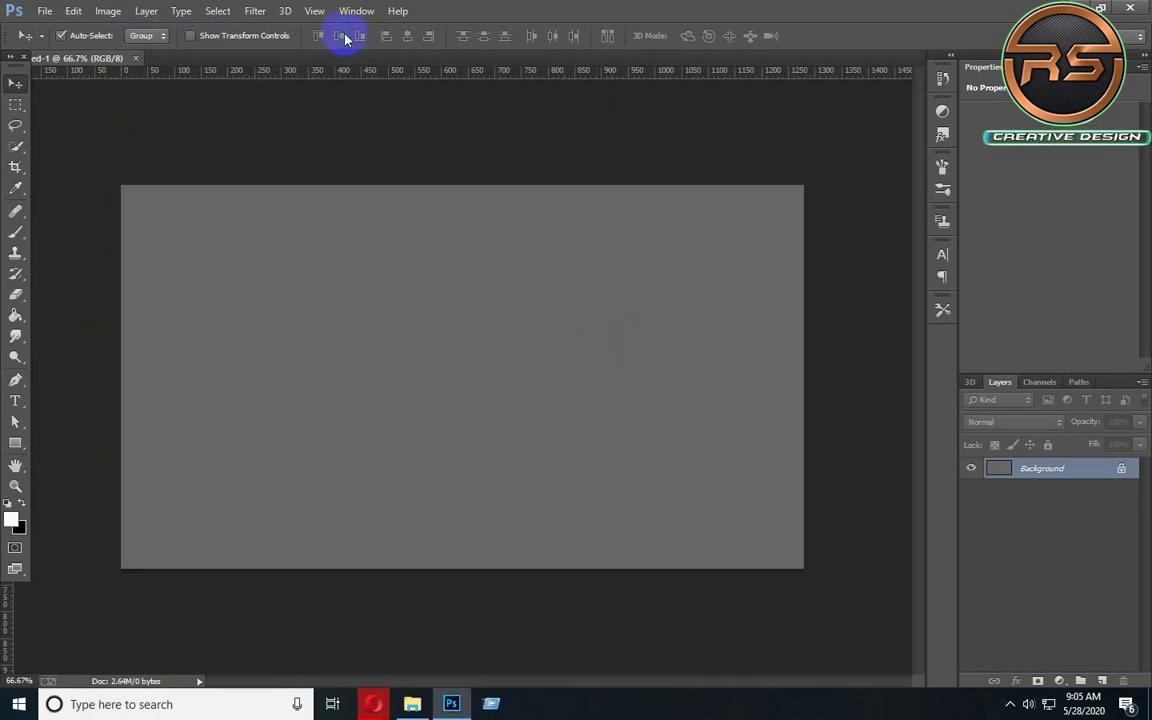
- Add a vertical guide at 50% of the canvas width
left_click(315, 12)
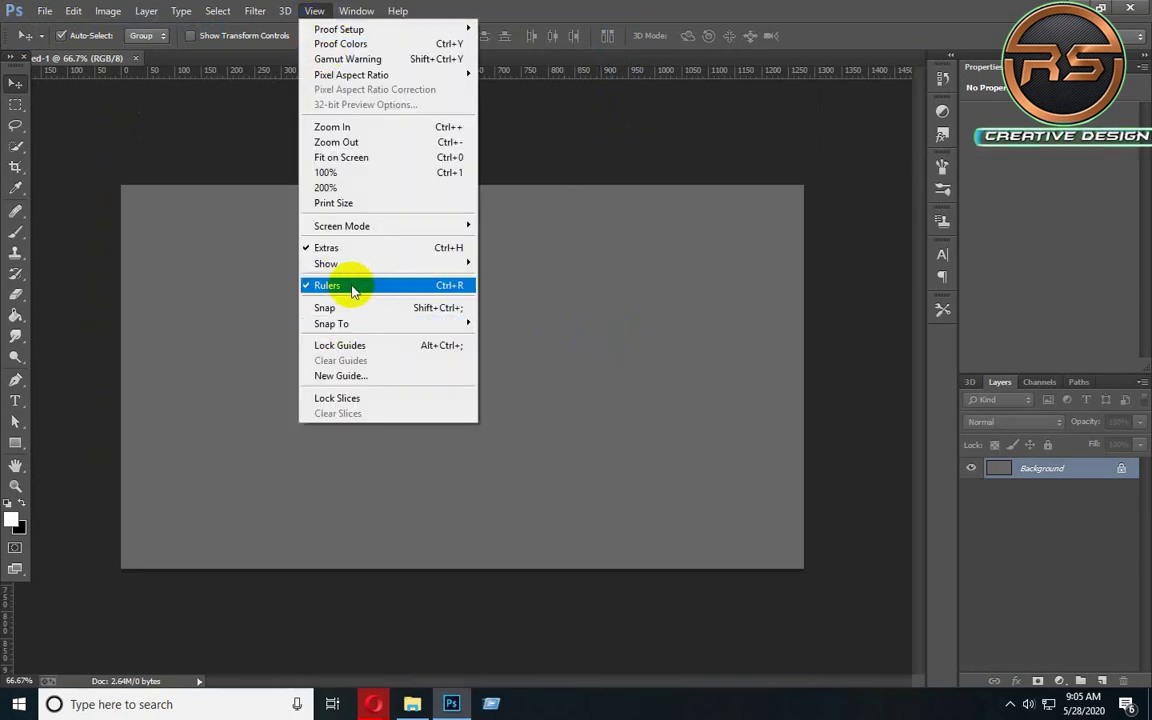
left_click(355, 378)
type("5")
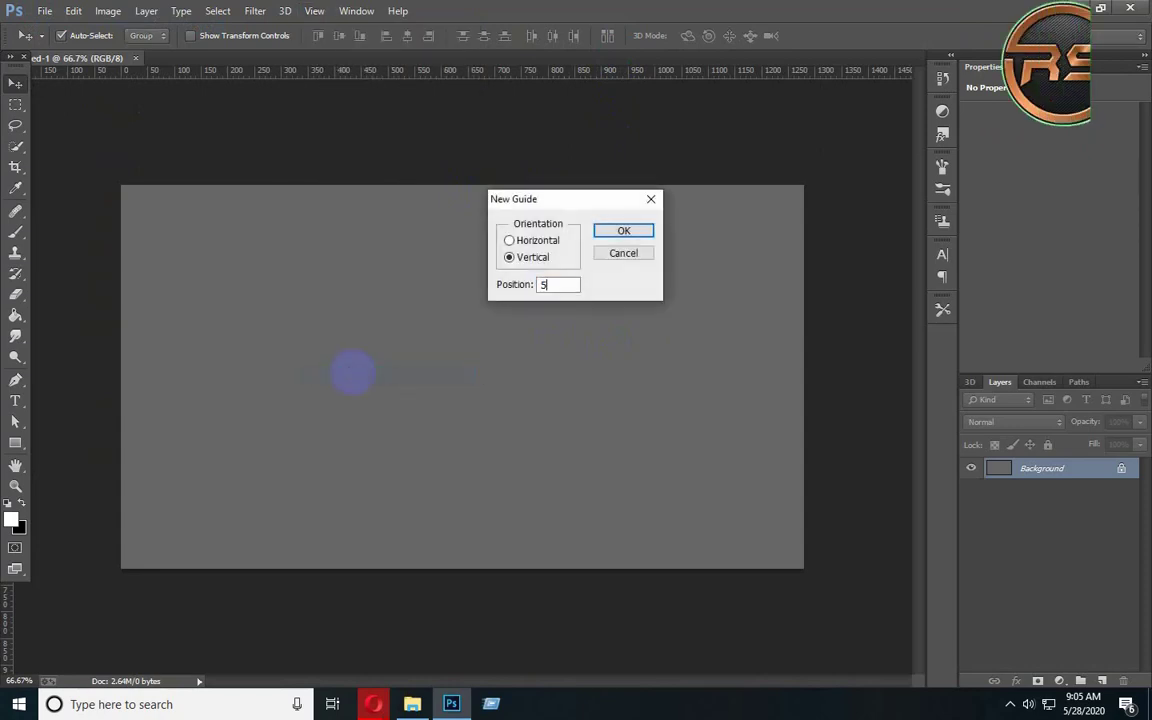
type("0")
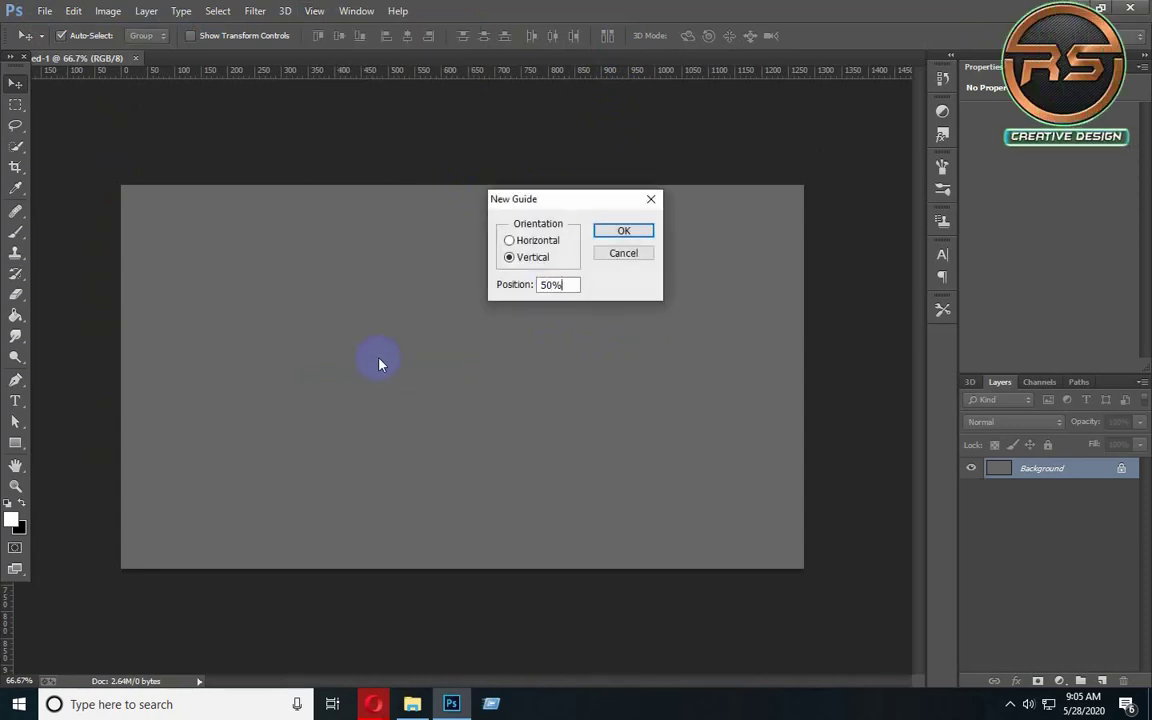
left_click(620, 231)
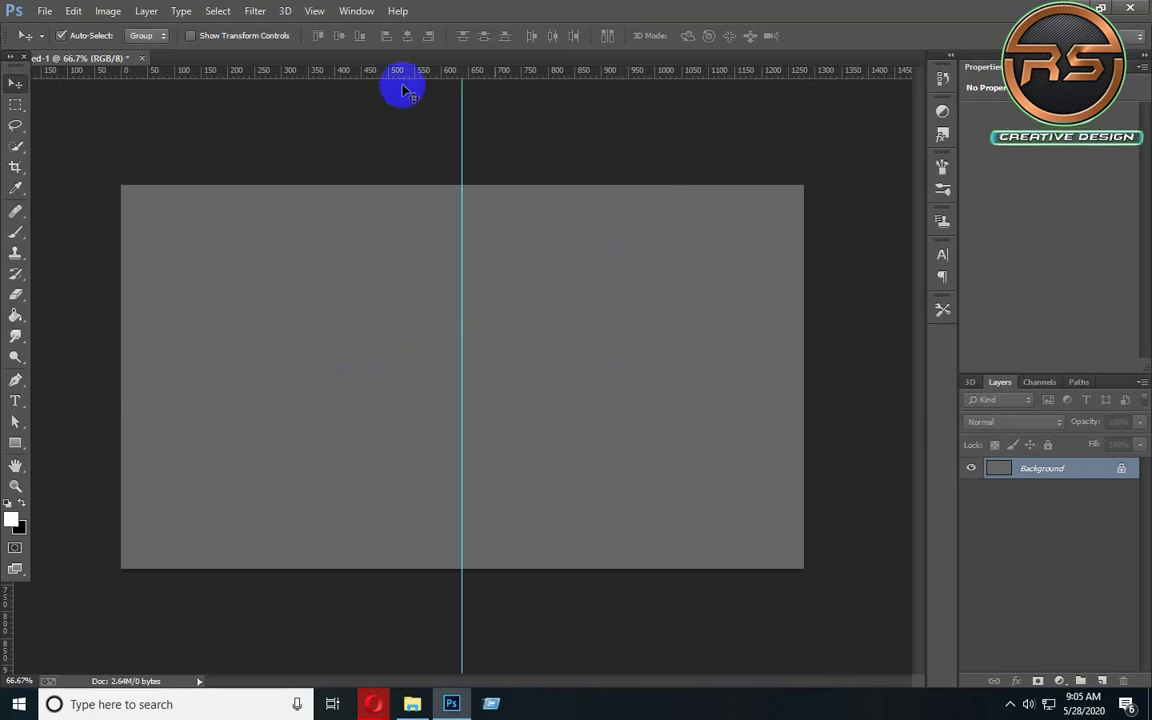
- Add a horizontal guide at 50% of the canvas height
left_click(313, 10)
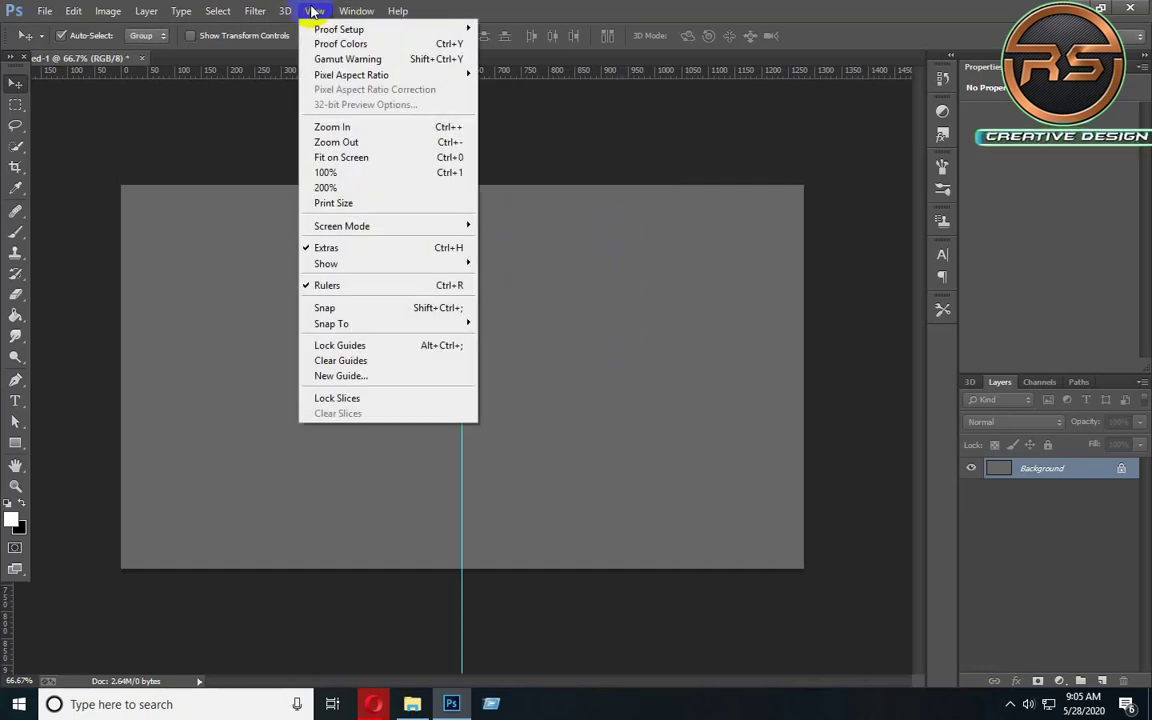
left_click(358, 375)
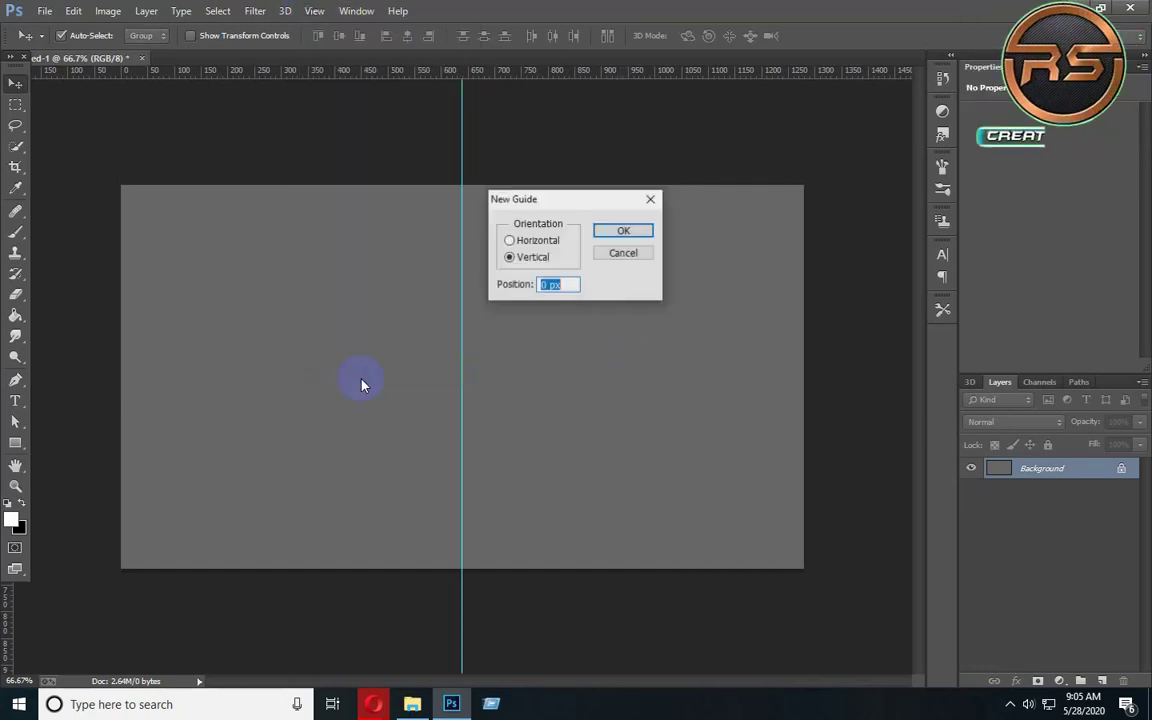
left_click(510, 241)
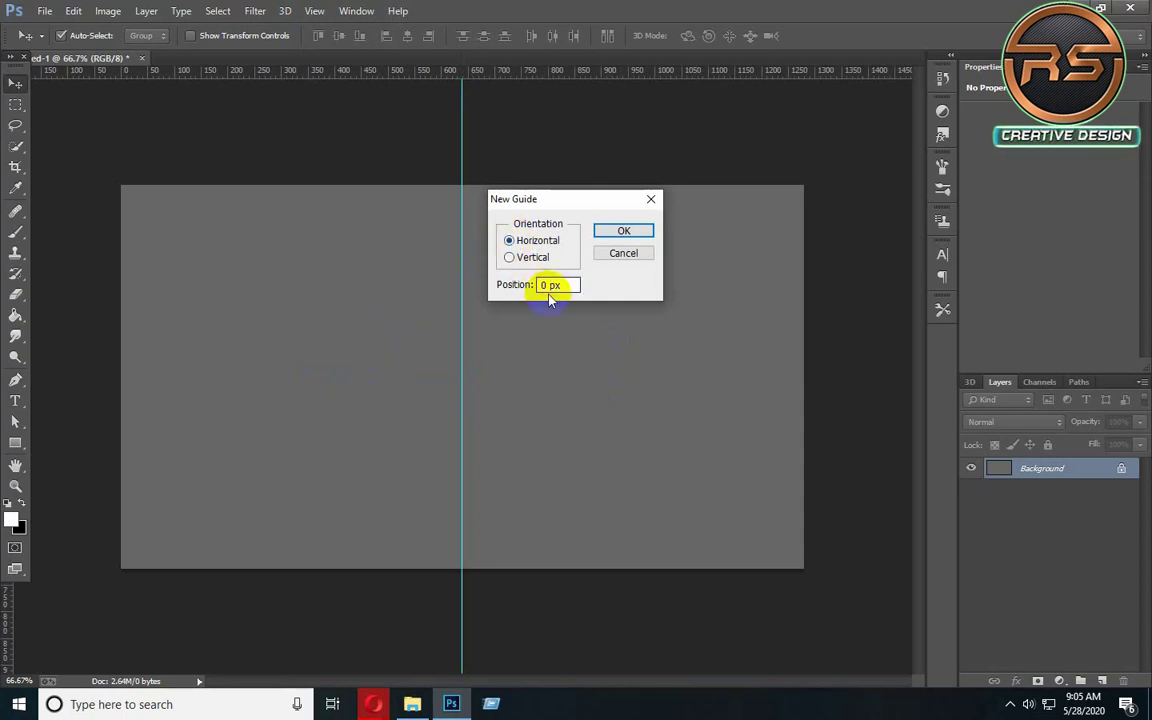
left_click_drag(570, 287, 476, 287)
type("50")
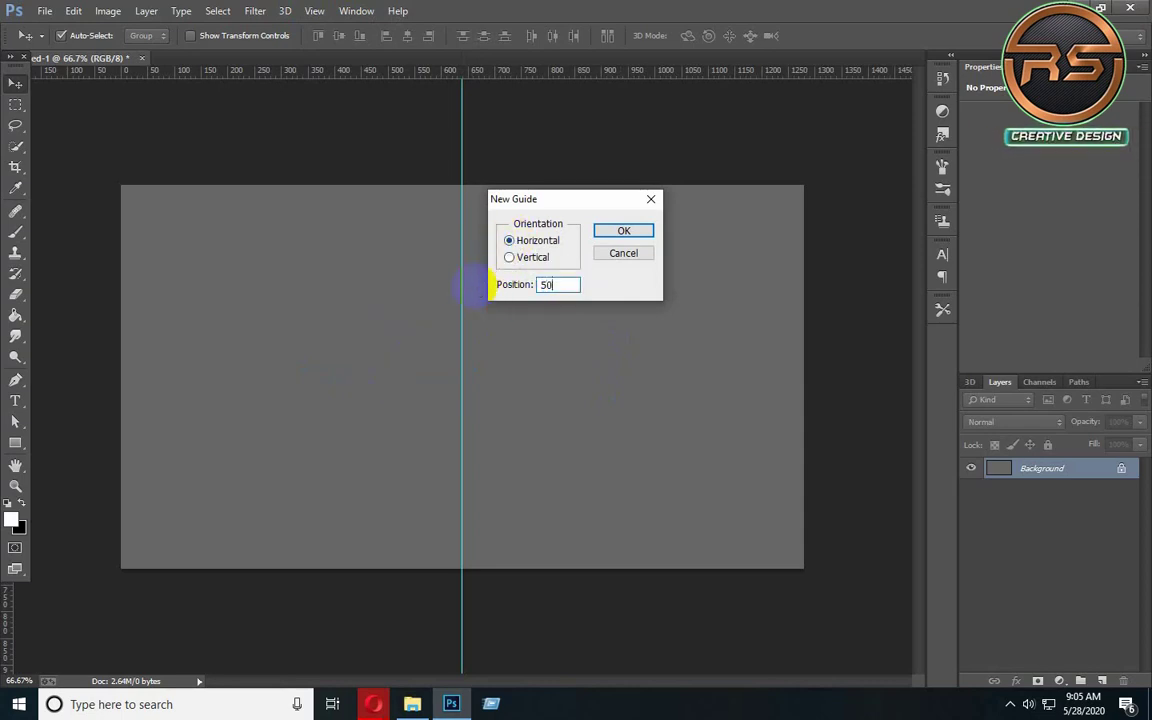
type("%")
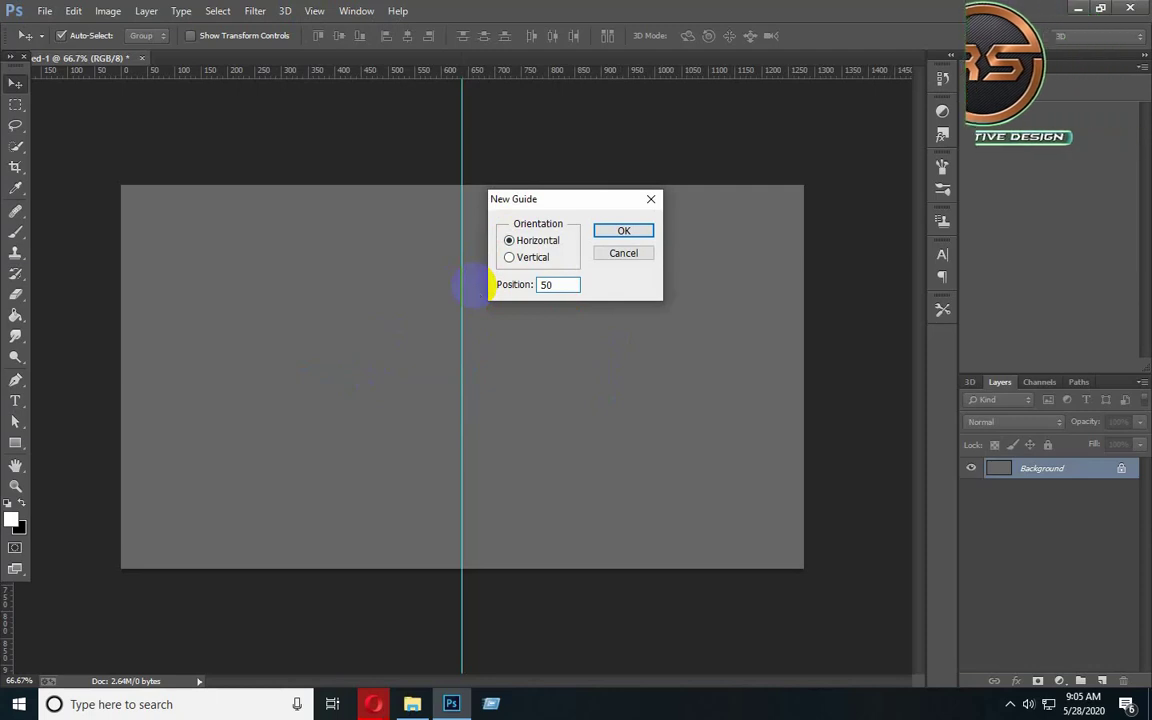
left_click(624, 233)
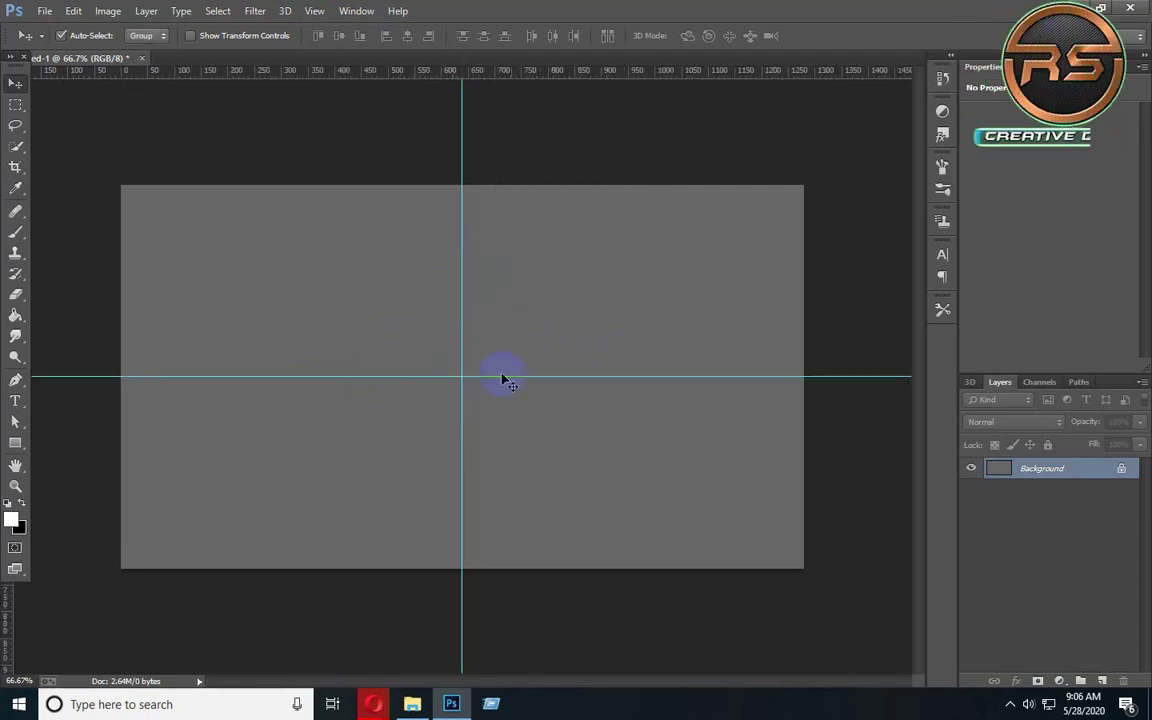
- Set the Ellipse Tool to no fill with a 15 pt stroke
left_click(15, 443)
left_click(127, 480)
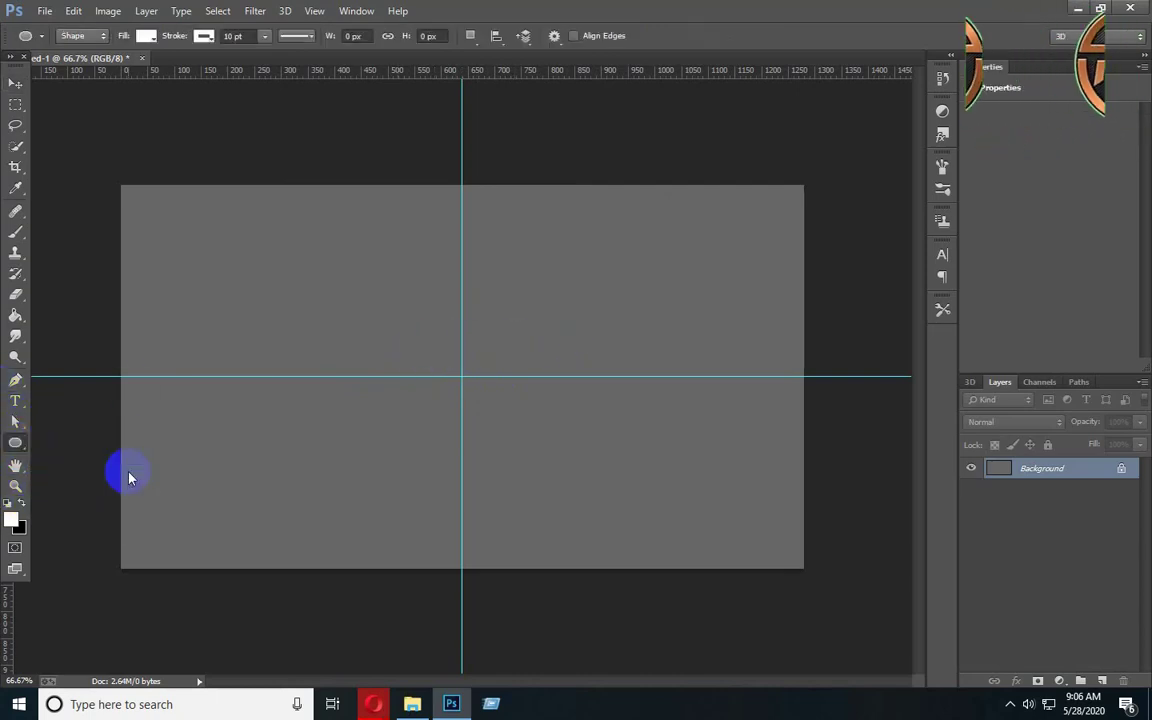
left_click(146, 37)
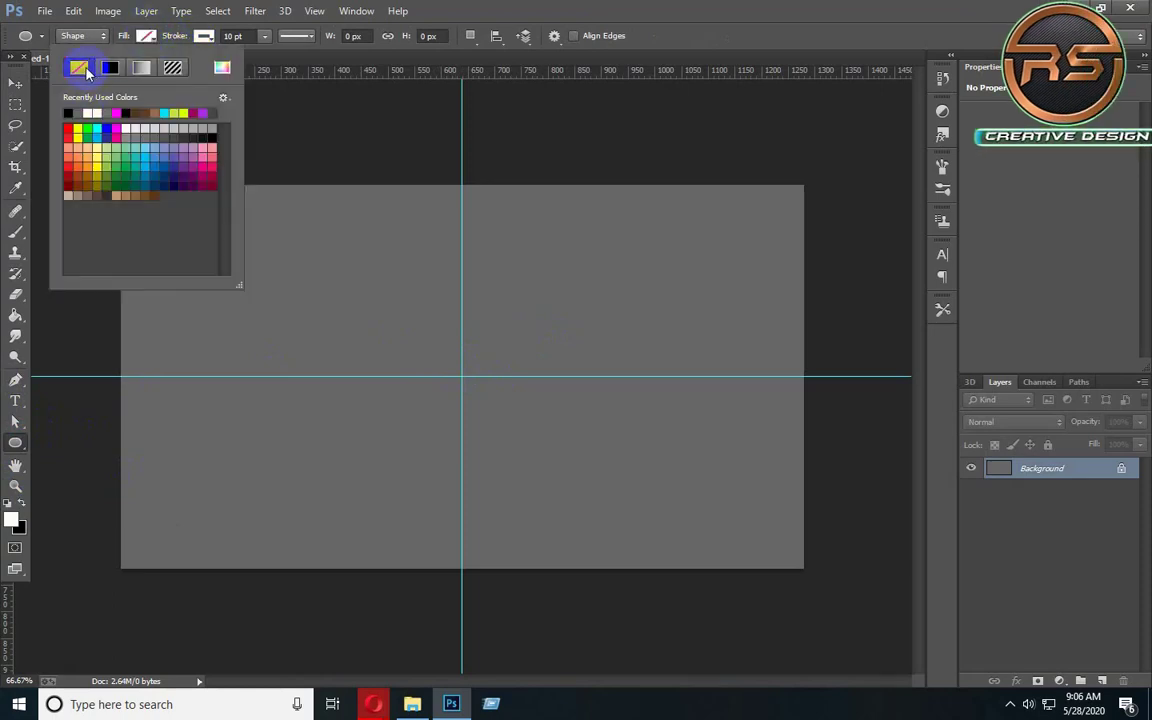
left_click(232, 36)
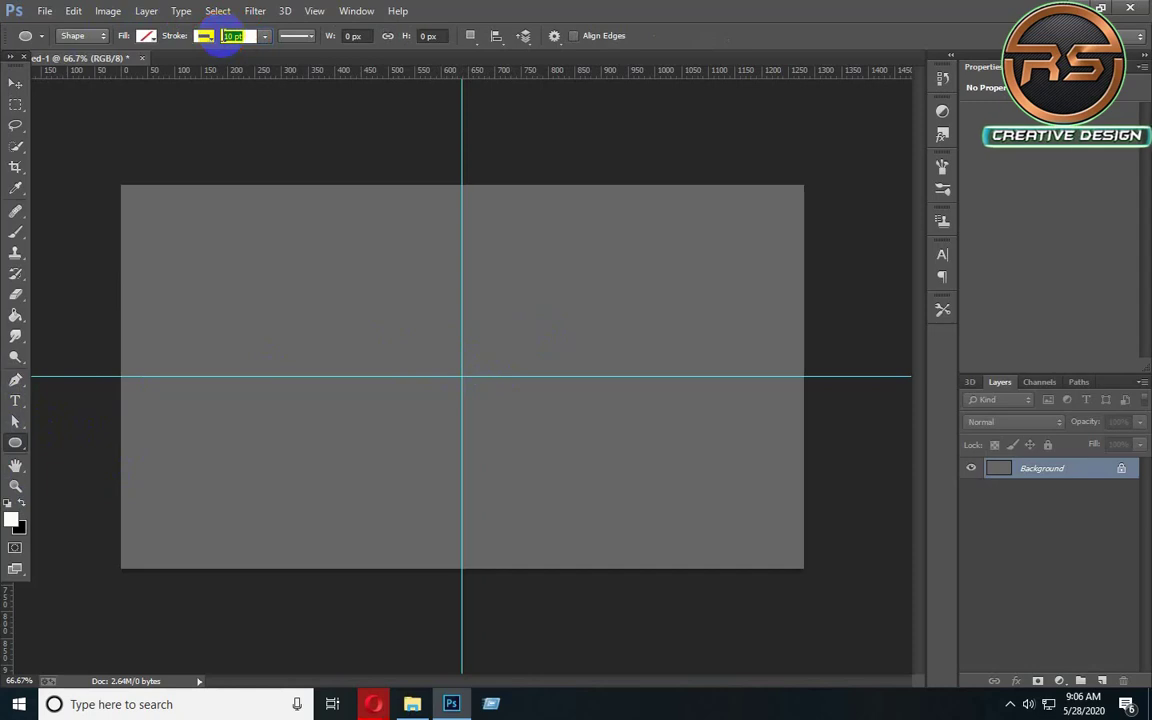
type("15")
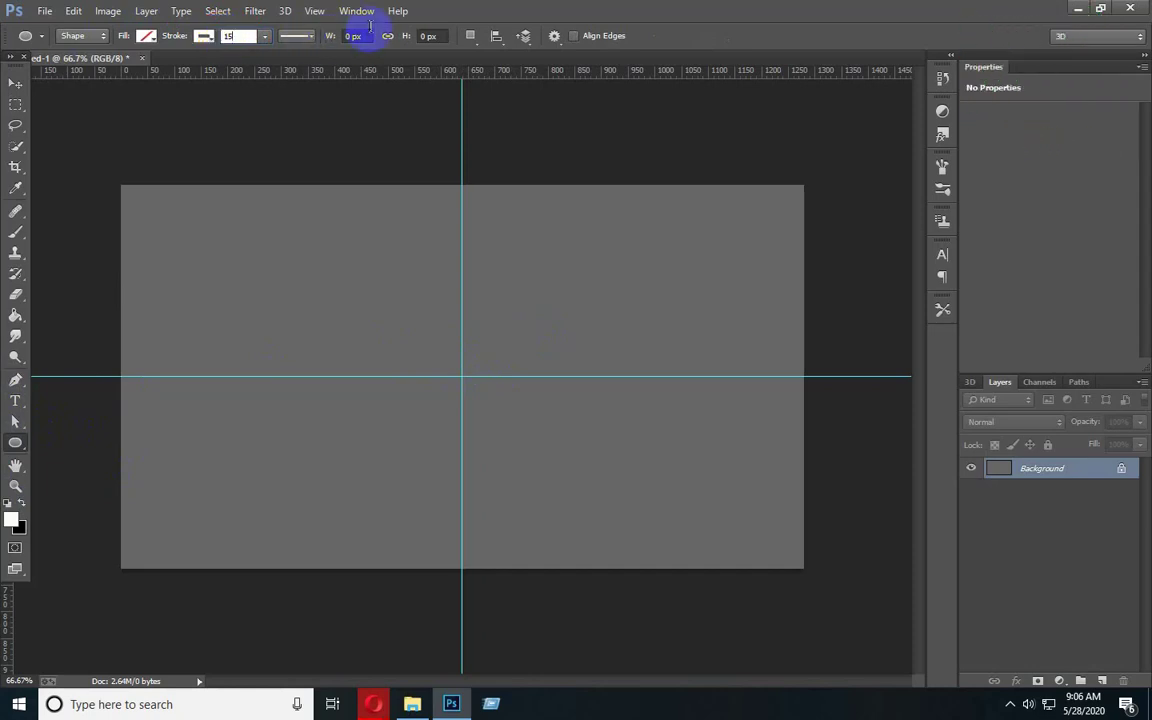
- Draw a 560 × 560 px ring centred on the guide intersection
left_click(356, 36)
type("560")
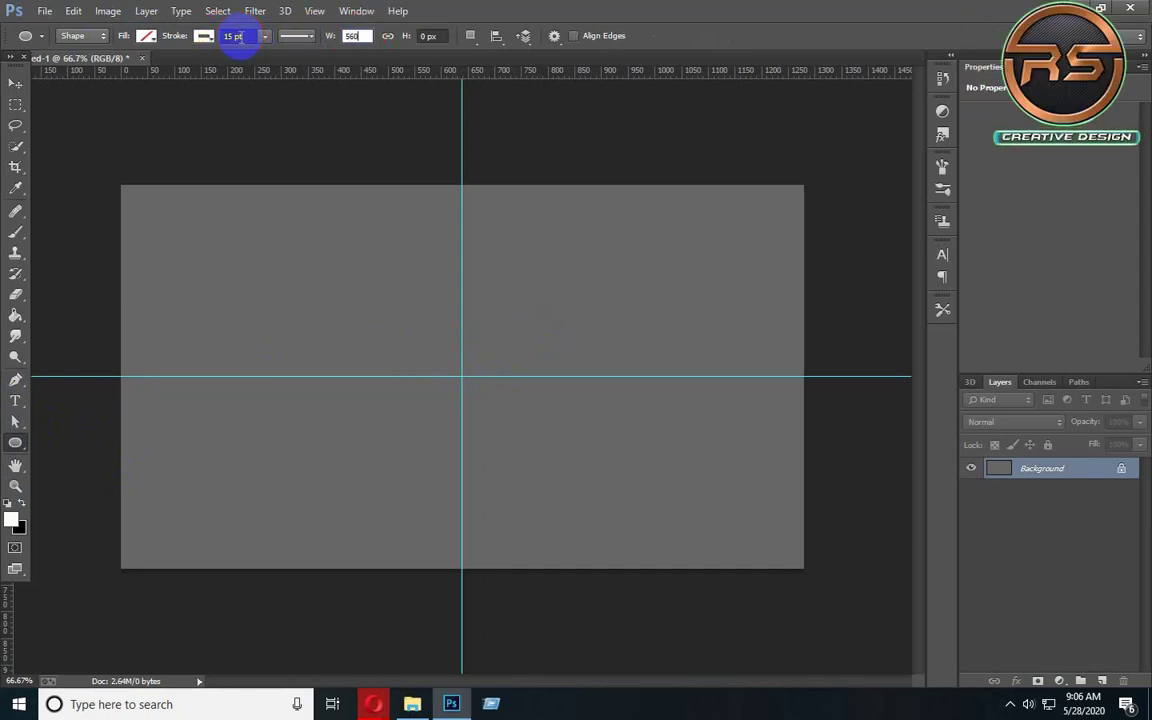
left_click(430, 37)
left_click(430, 36)
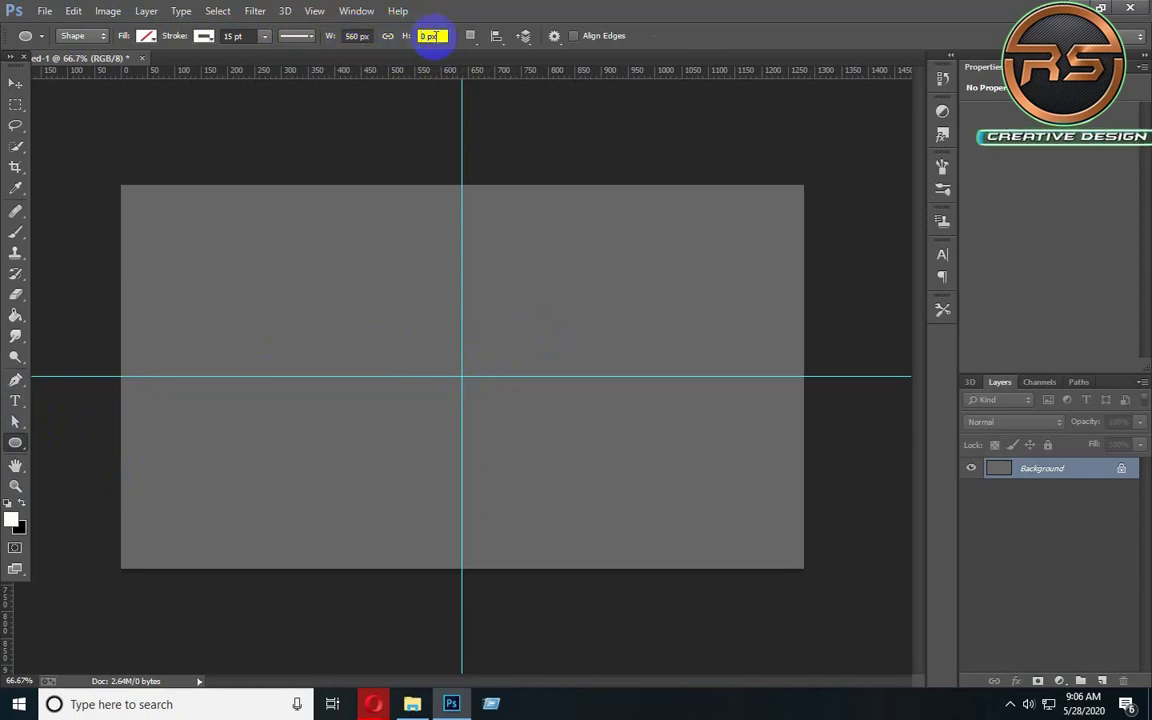
double_click(420, 36)
type("5")
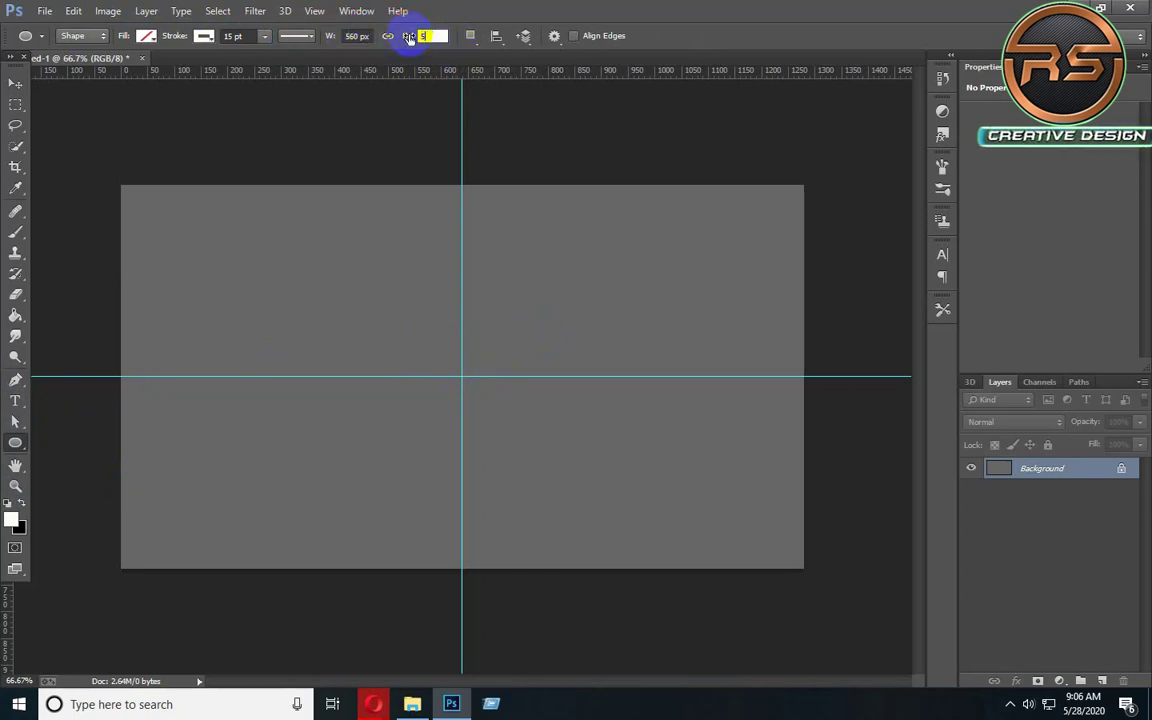
type("60")
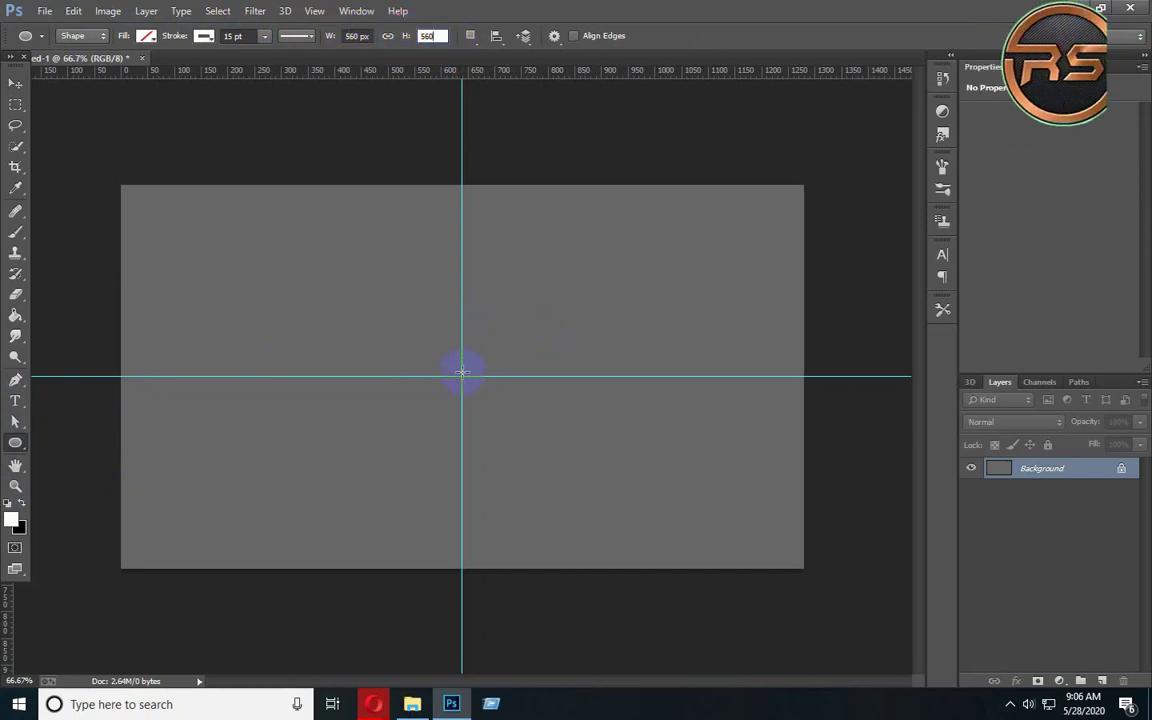
left_click(462, 374)
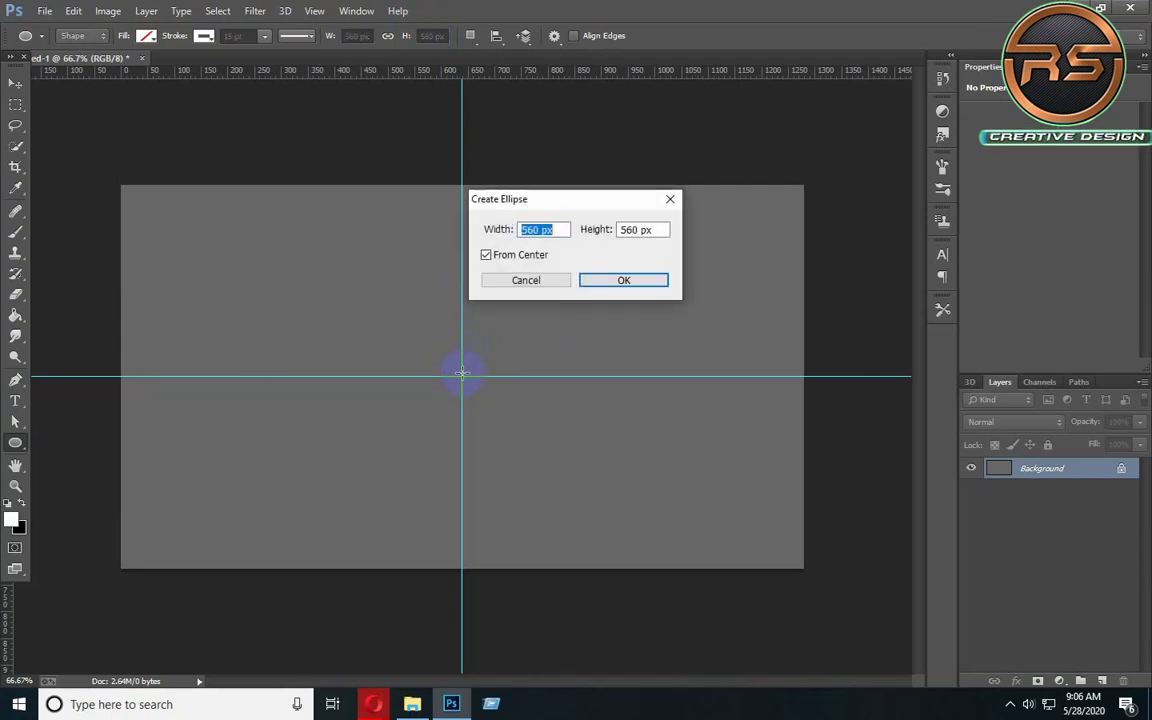
left_click(637, 283)
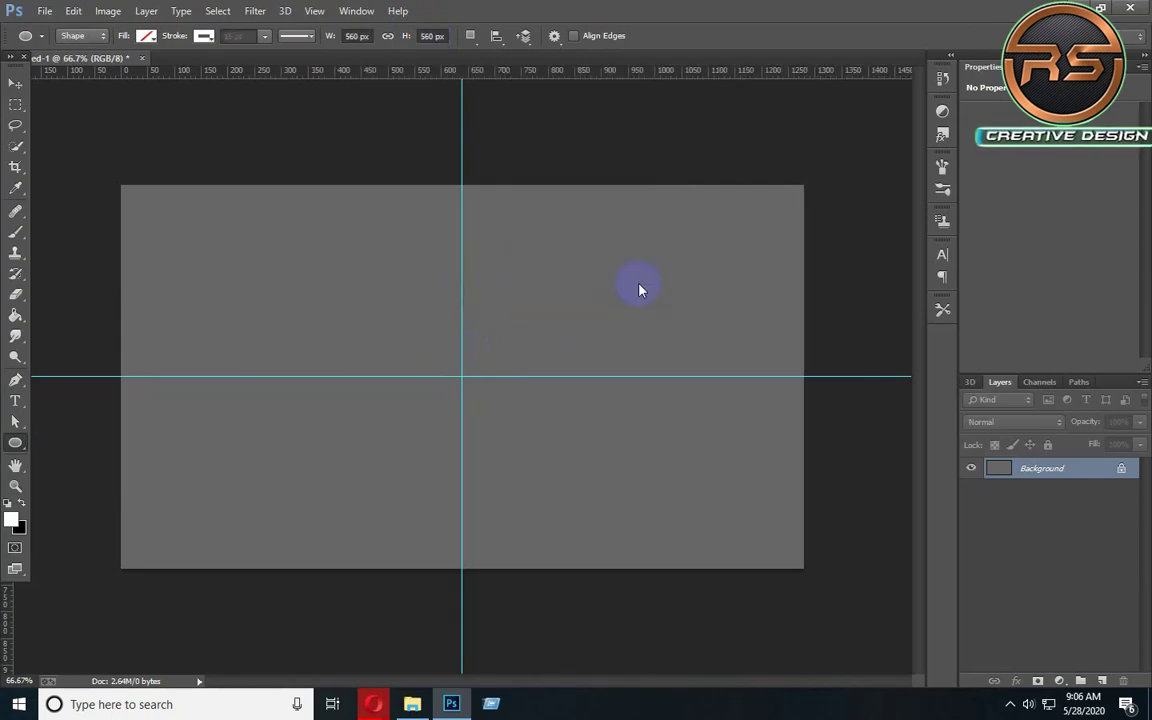
left_click(16, 84)
- Draw a small rectangle on the ring's left edge at the horizontal guide and duplicate it
left_click(519, 311)
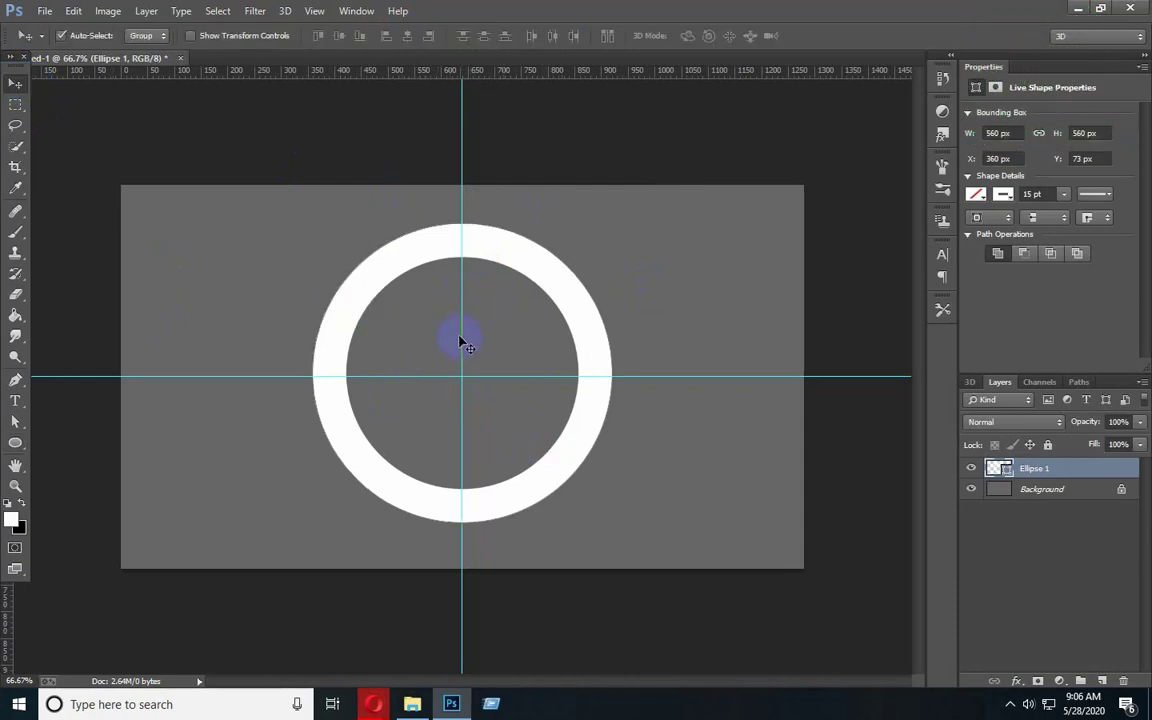
left_click(14, 444)
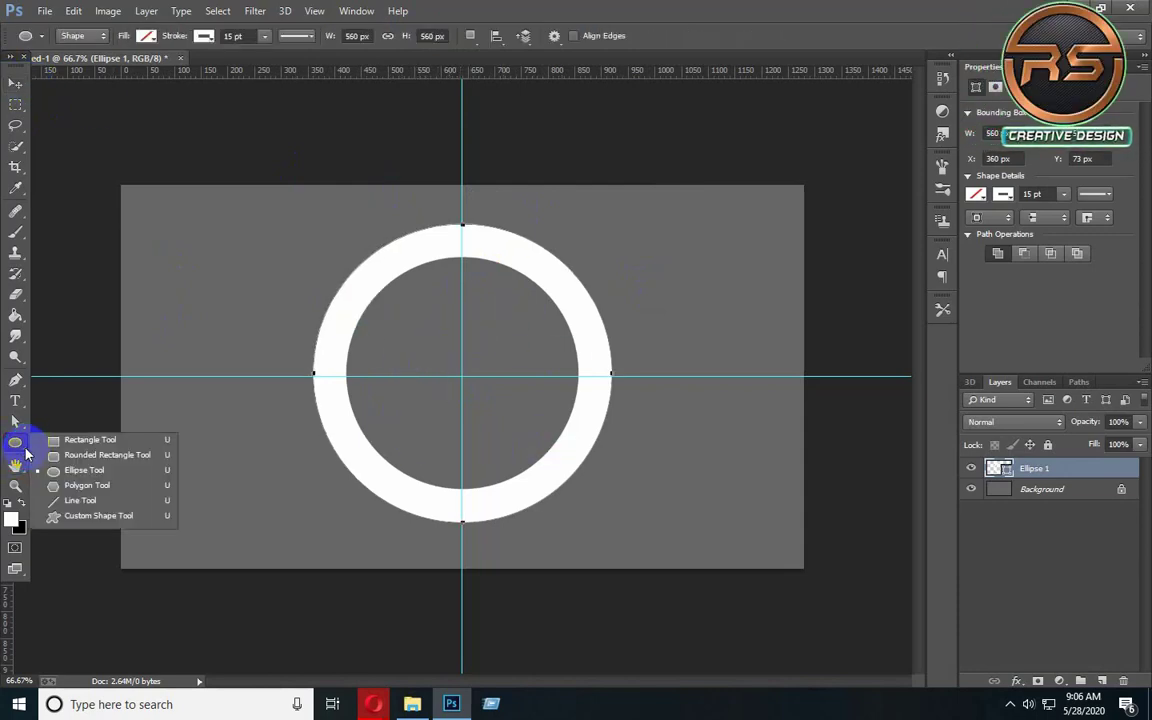
left_click(133, 441)
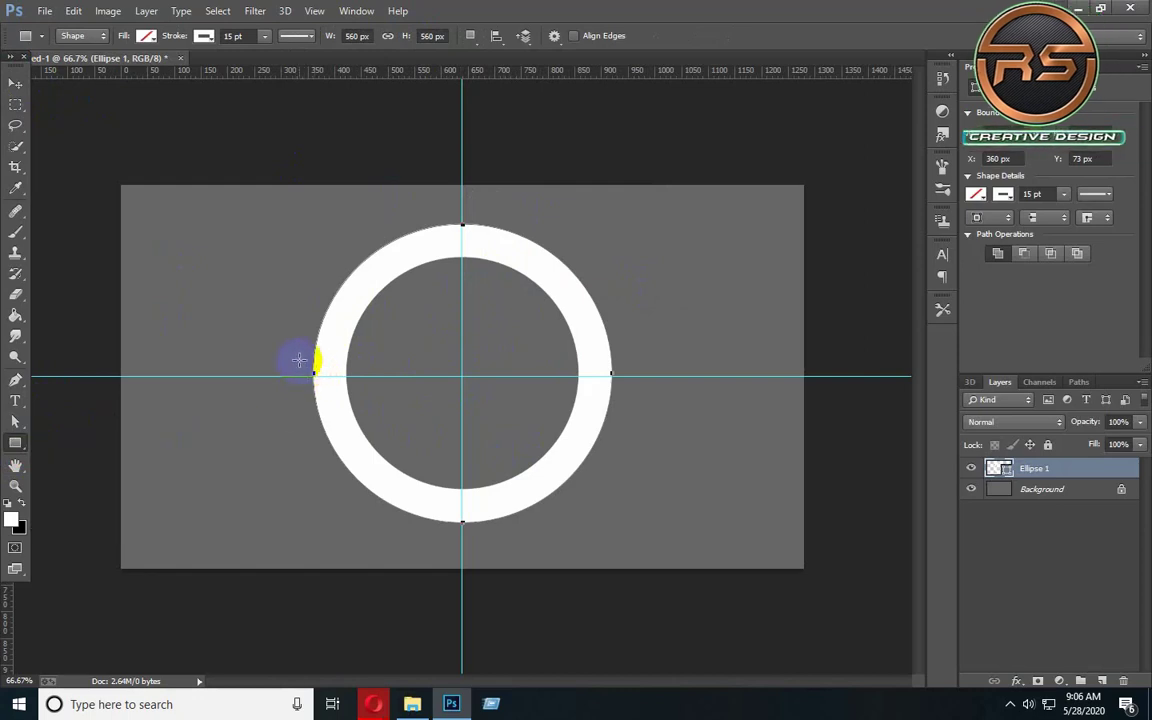
left_click_drag(298, 360, 329, 382)
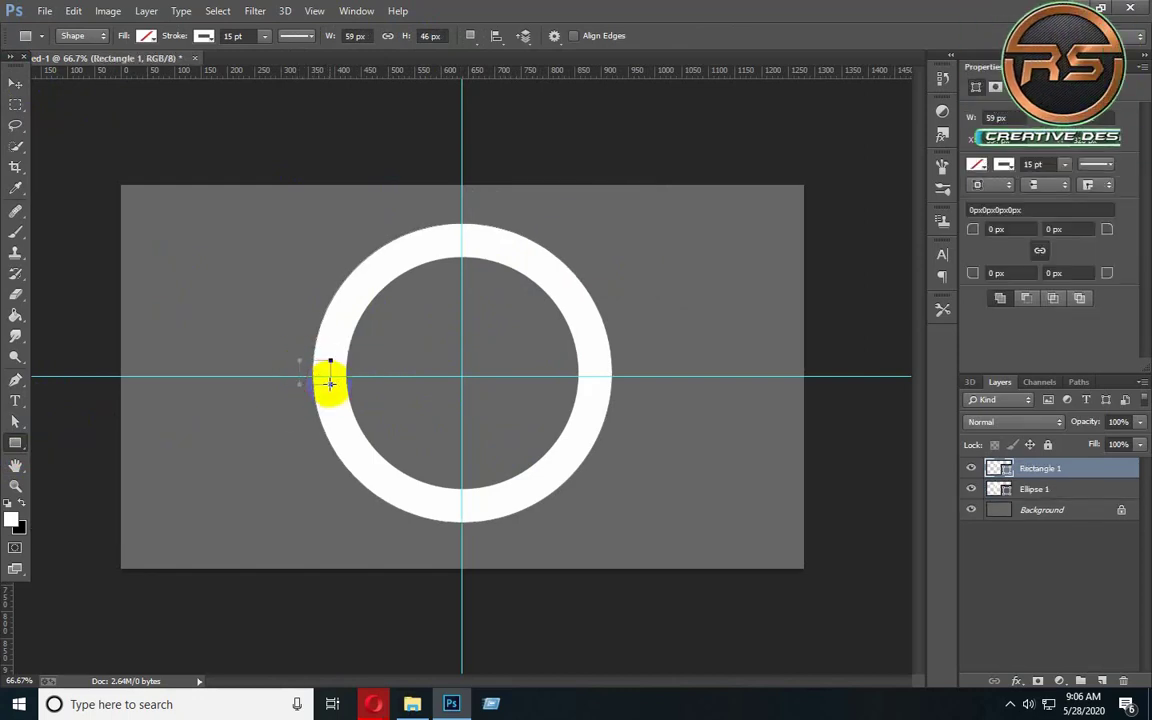
key("v")
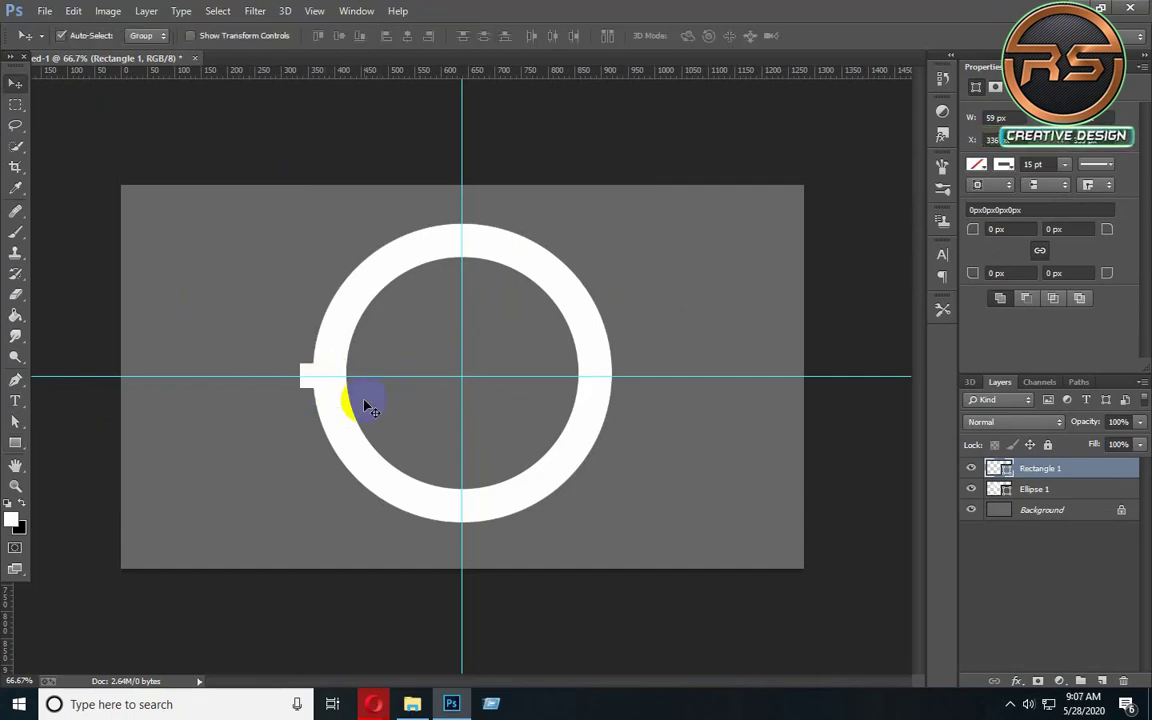
key("ctrl+j")
key("ctrl+t")
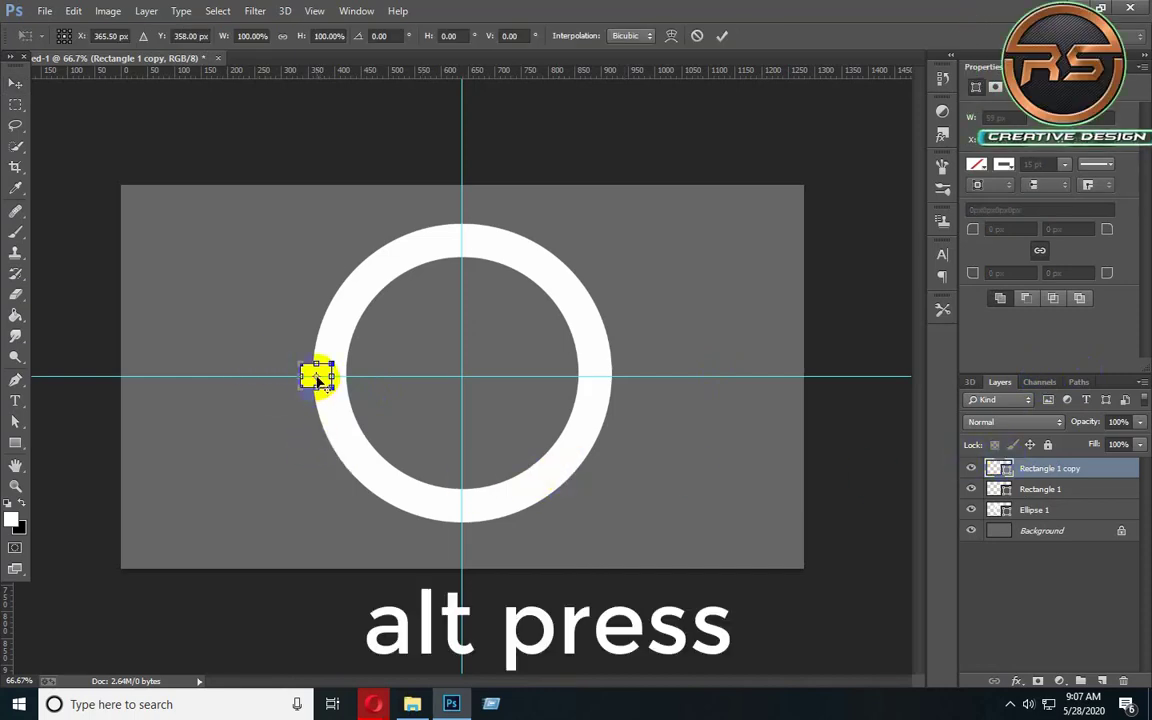
- Rotate the rectangle copy 45° around the ring's centre point
left_click(458, 380, "alt")
left_click_drag(466, 385, 464, 383)
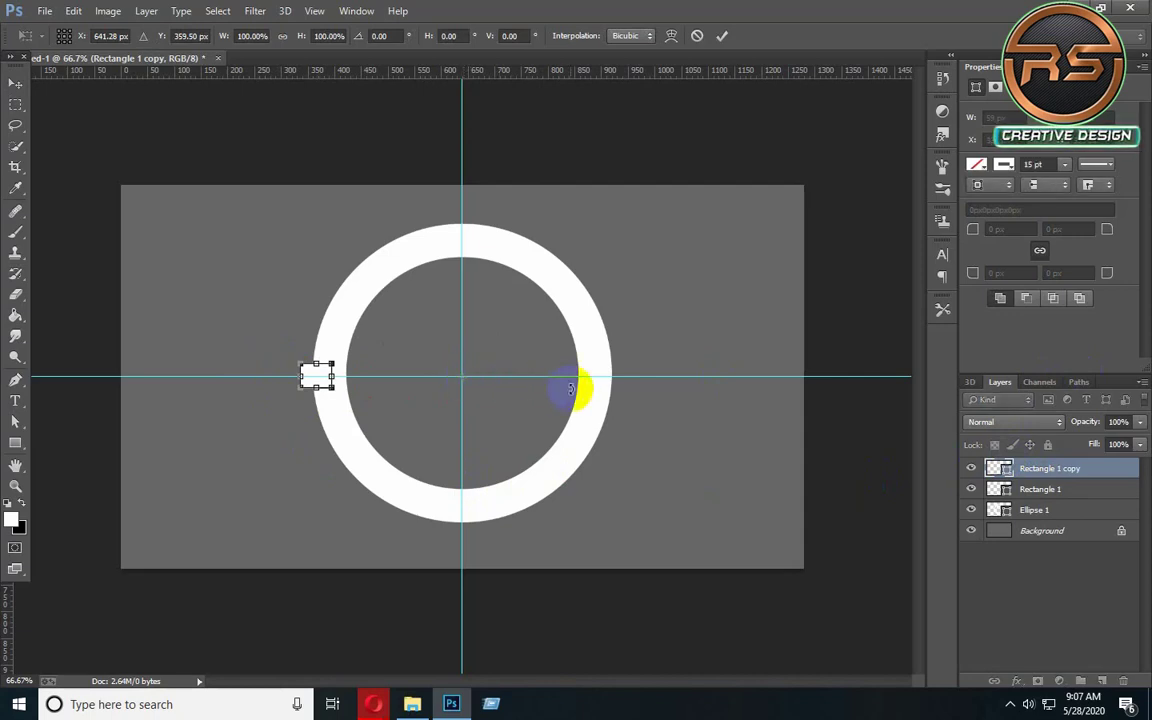
left_click(380, 36)
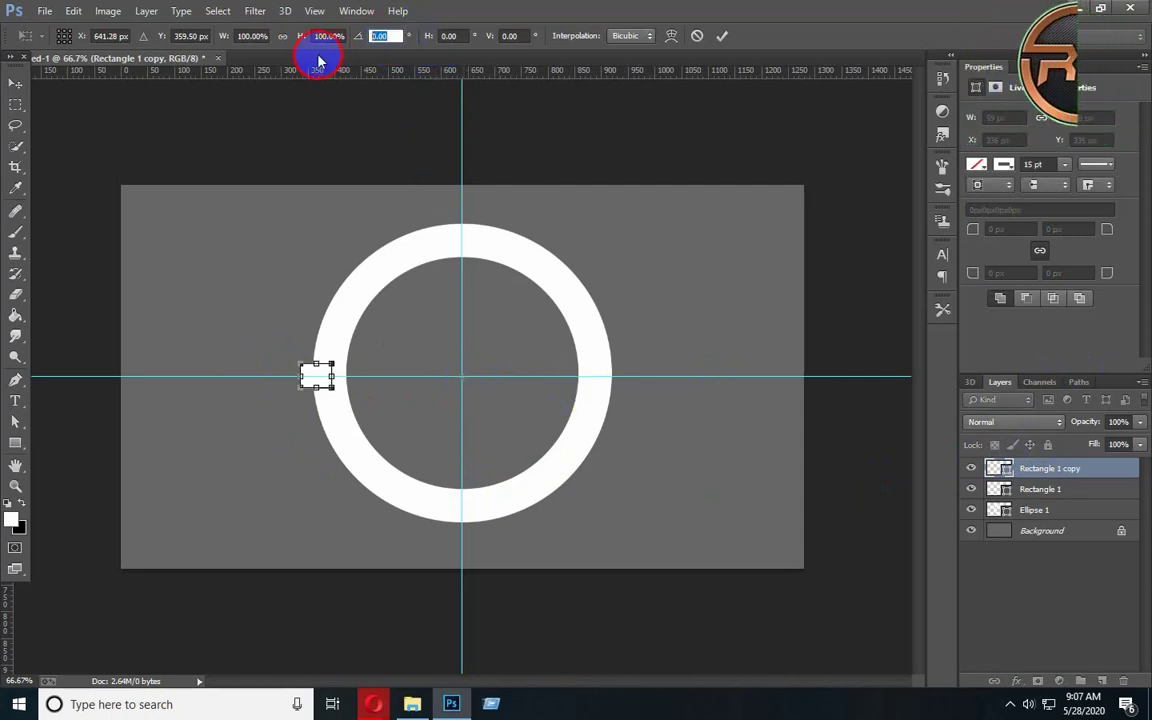
type("45")
key("Return")
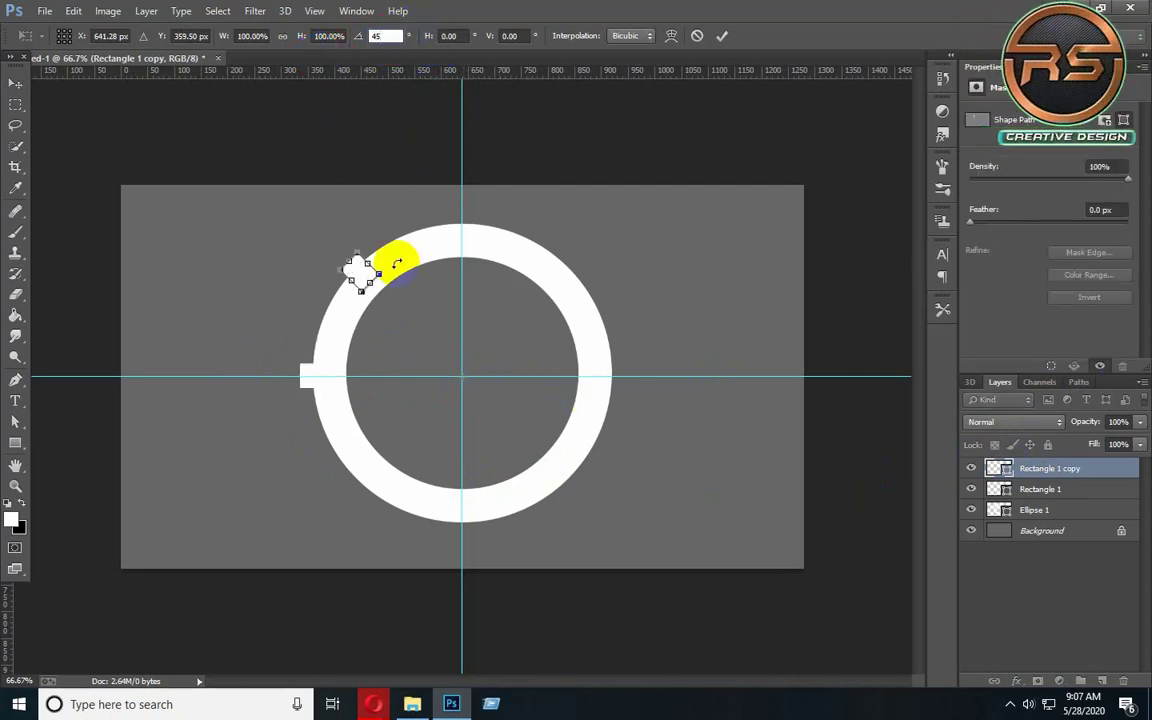
left_click(723, 38)
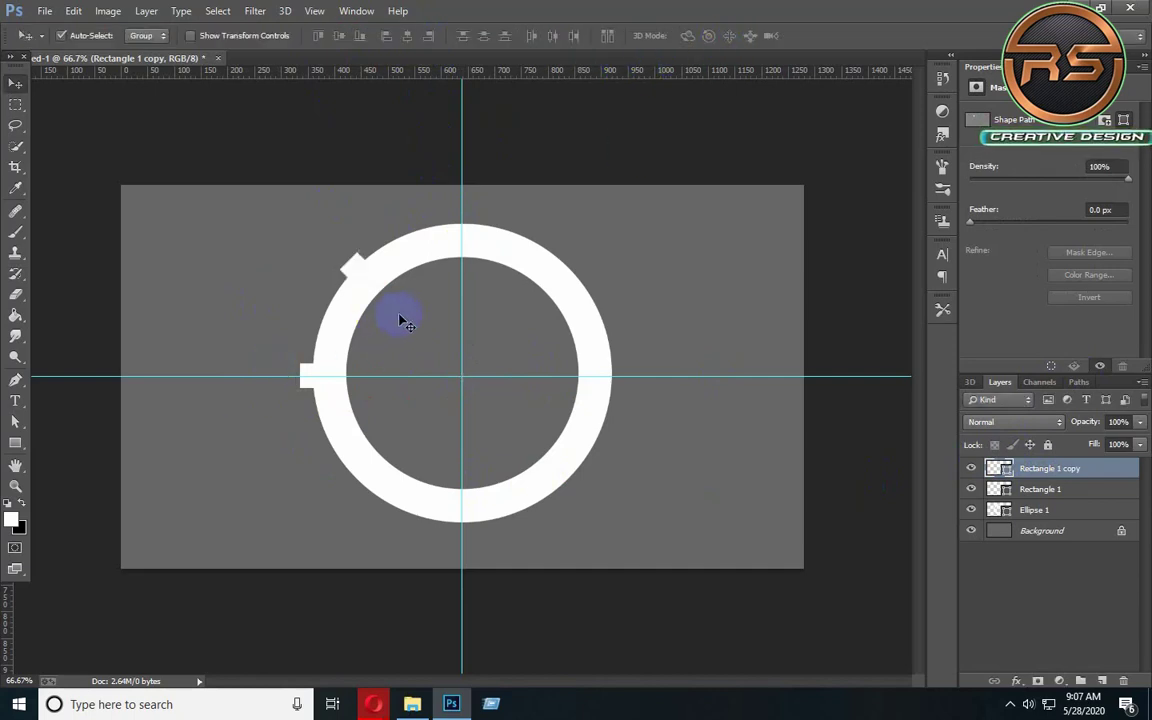
- Repeat the 45° rotated duplicate to add more rectangles around the ring
left_click(362, 296)
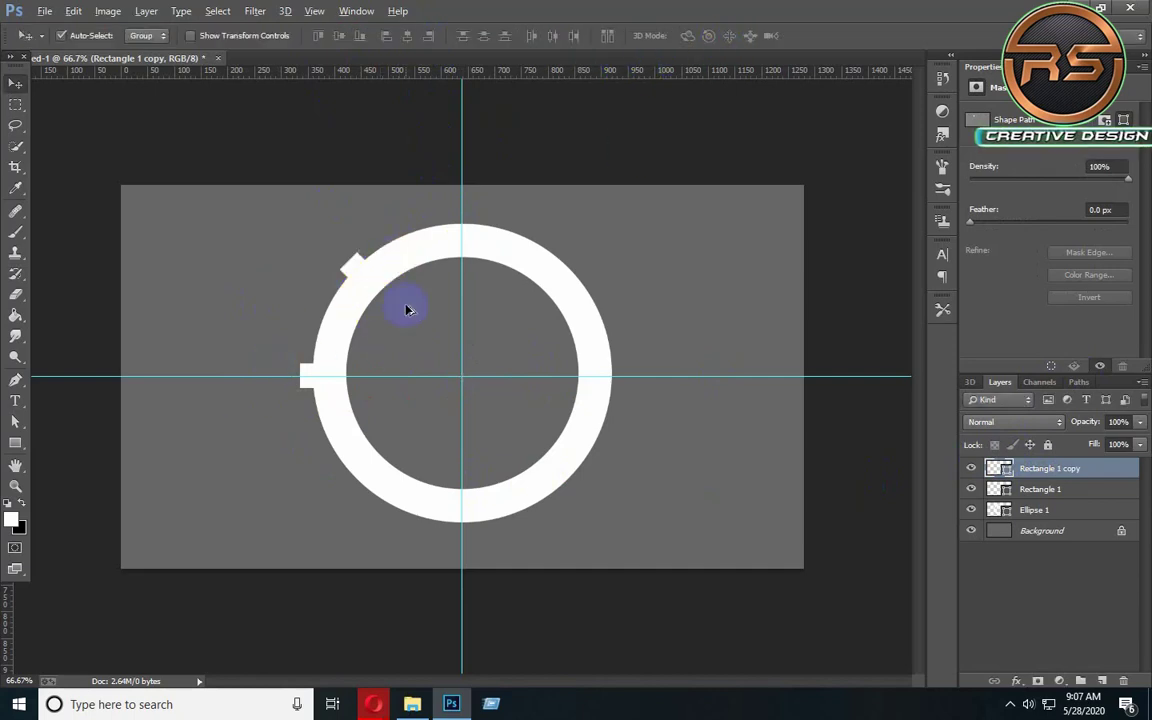
key("ctrl+alt+shift+t")
key("ctrl+alt+shift+t")
key("ctrl+alt+shift+t")
key("ctrl+alt+shift+t")
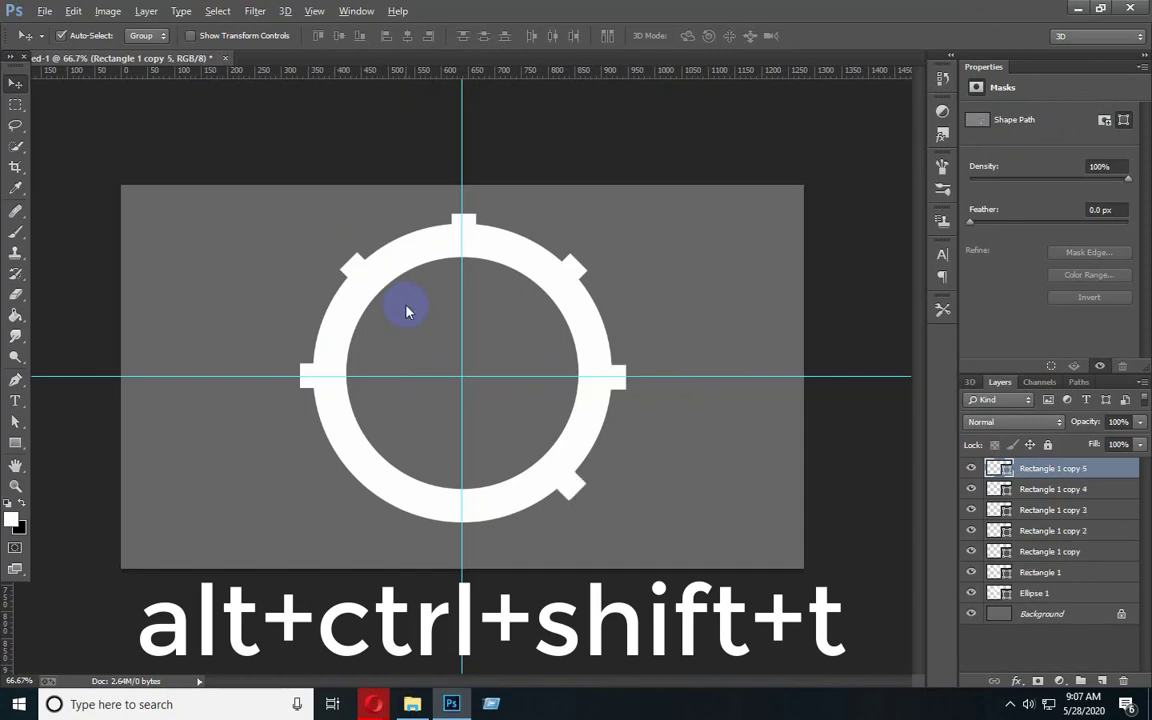
key("ctrl+alt+shift+t")
key("ctrl+alt+shift+t")
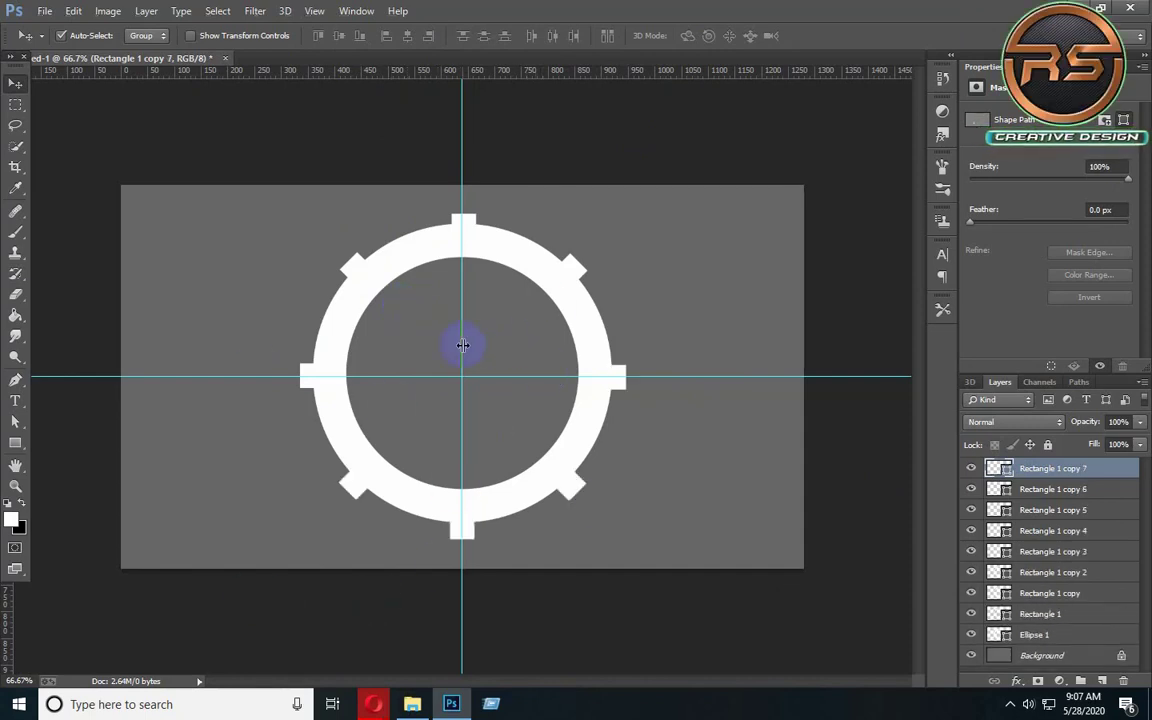
- Merge all rectangle layers into Rectangle 1 copy 7 and load its outline as a selection
left_click(1078, 614, "shift")
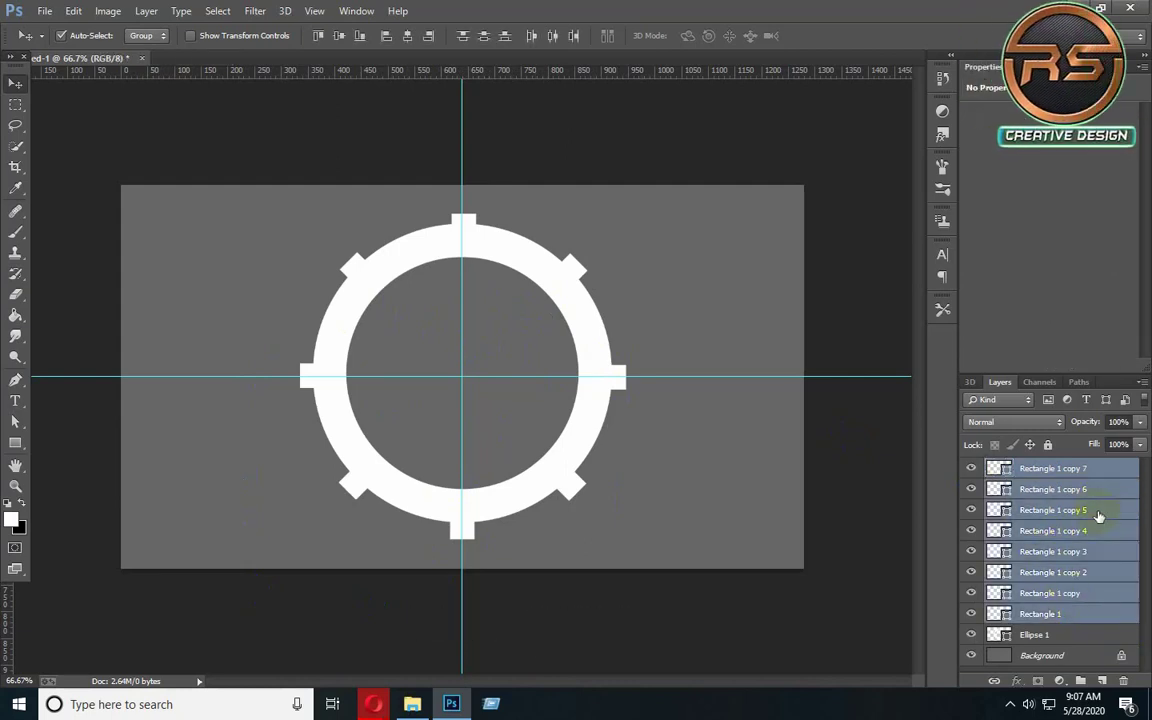
key("ctrl+e")
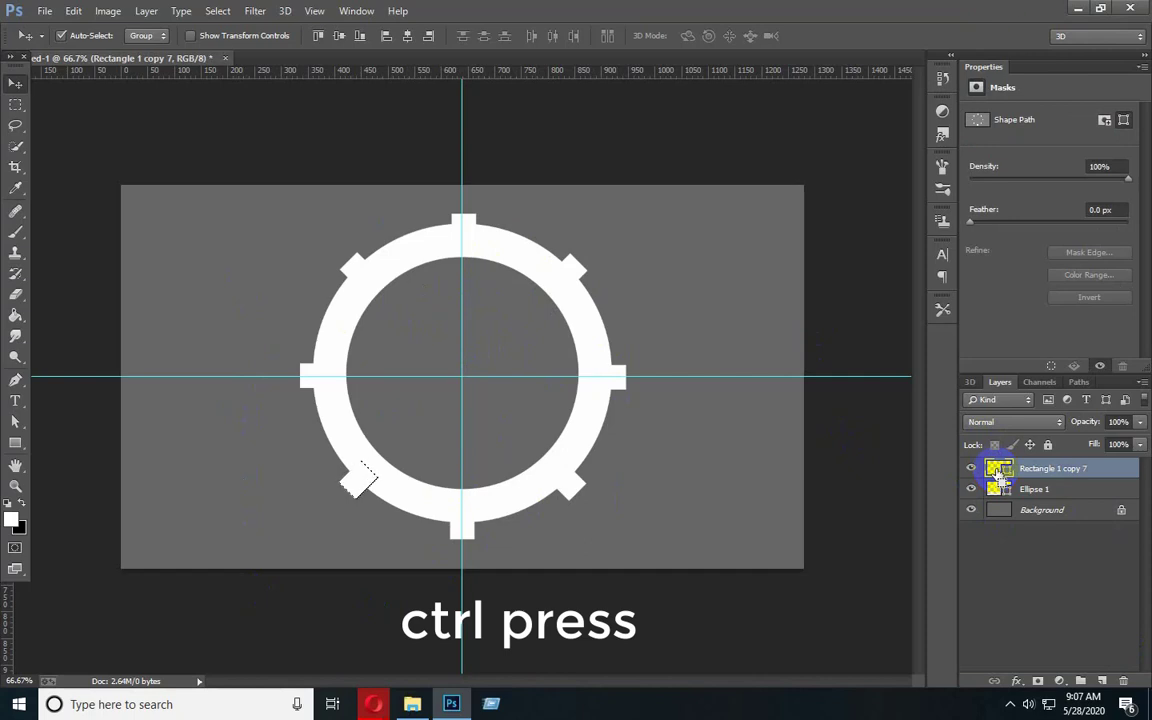
left_click(998, 470, "ctrl")
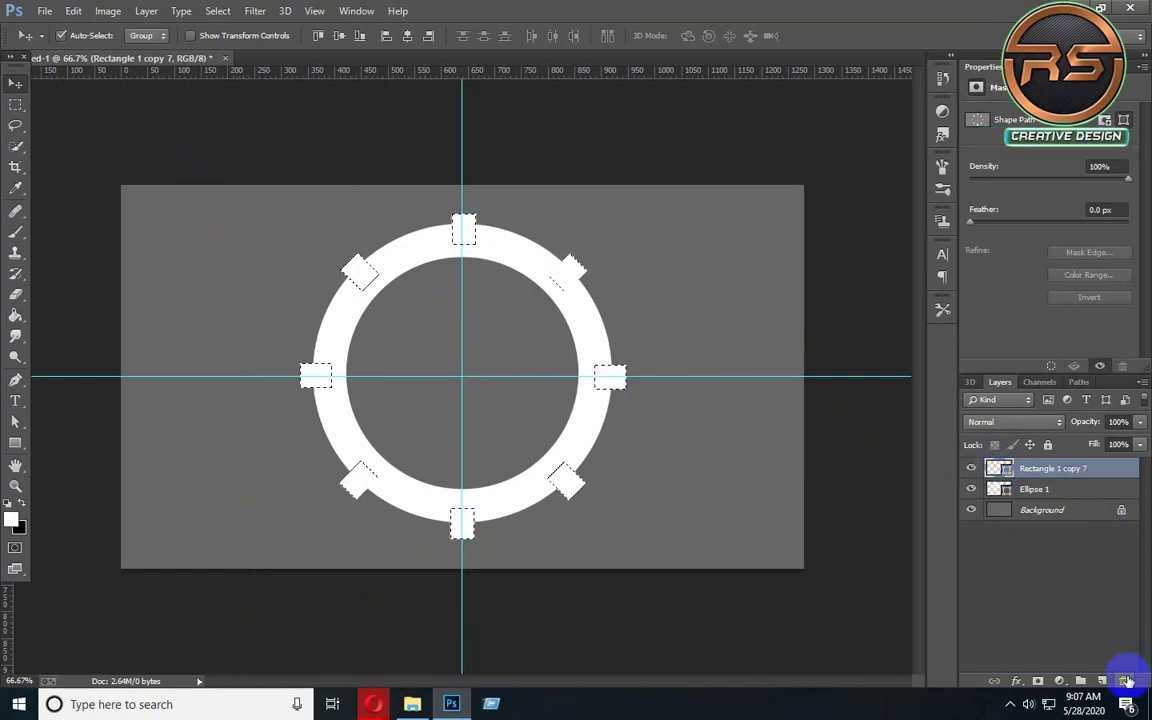
- Delete the merged rectangles layer and mask Ellipse 1 with the inverted selection, cutting eight notches
left_click(1125, 680)
left_click(514, 273)
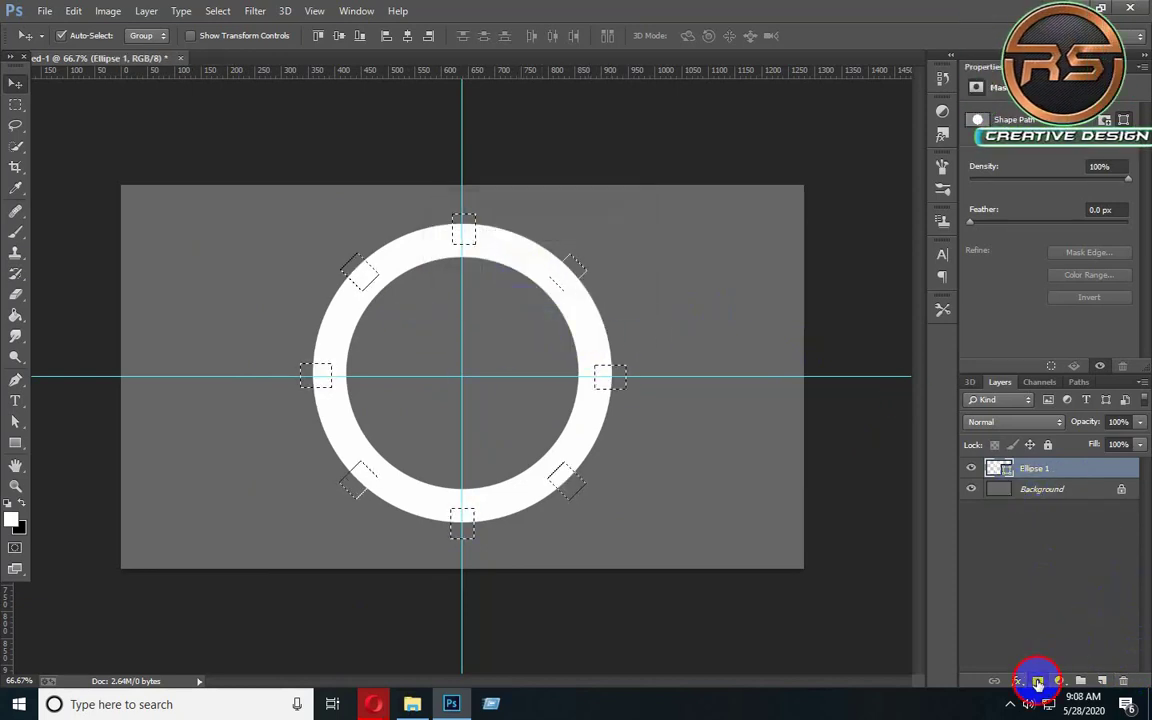
left_click(1037, 681)
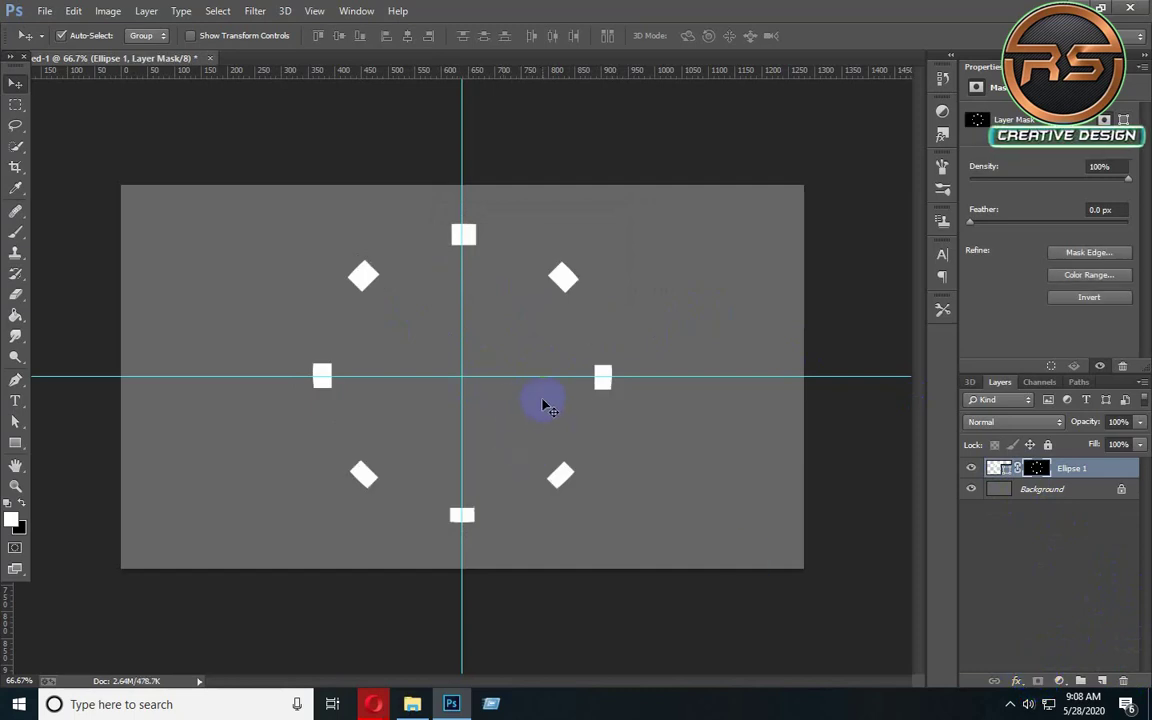
key("ctrl+i")
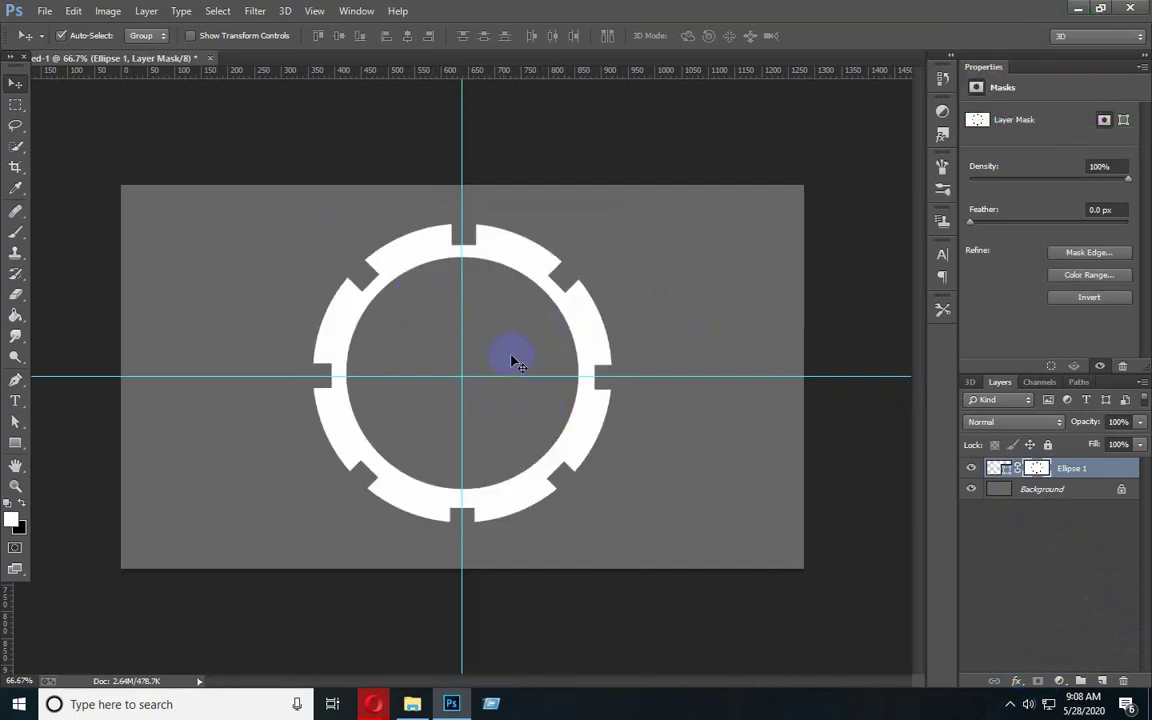
- Draw a thin 480 × 23 px bar across the lower ring and duplicate it about 51 px lower
left_click(17, 443)
left_click(90, 439)
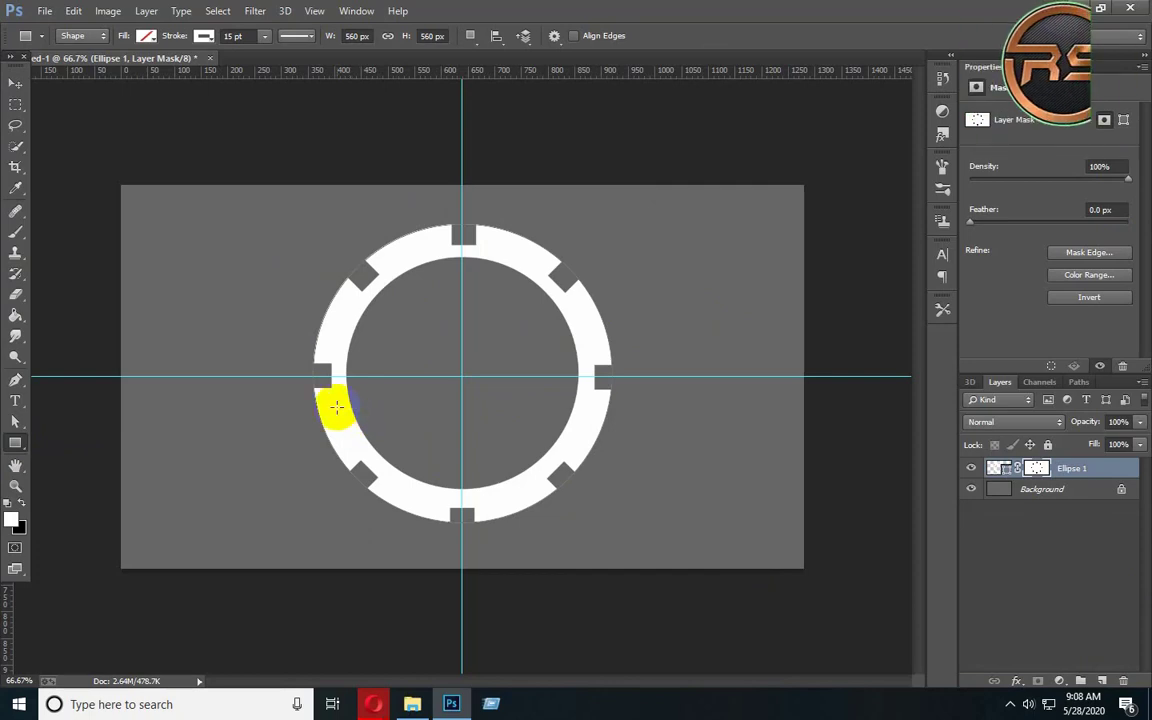
left_click_drag(339, 405, 595, 418)
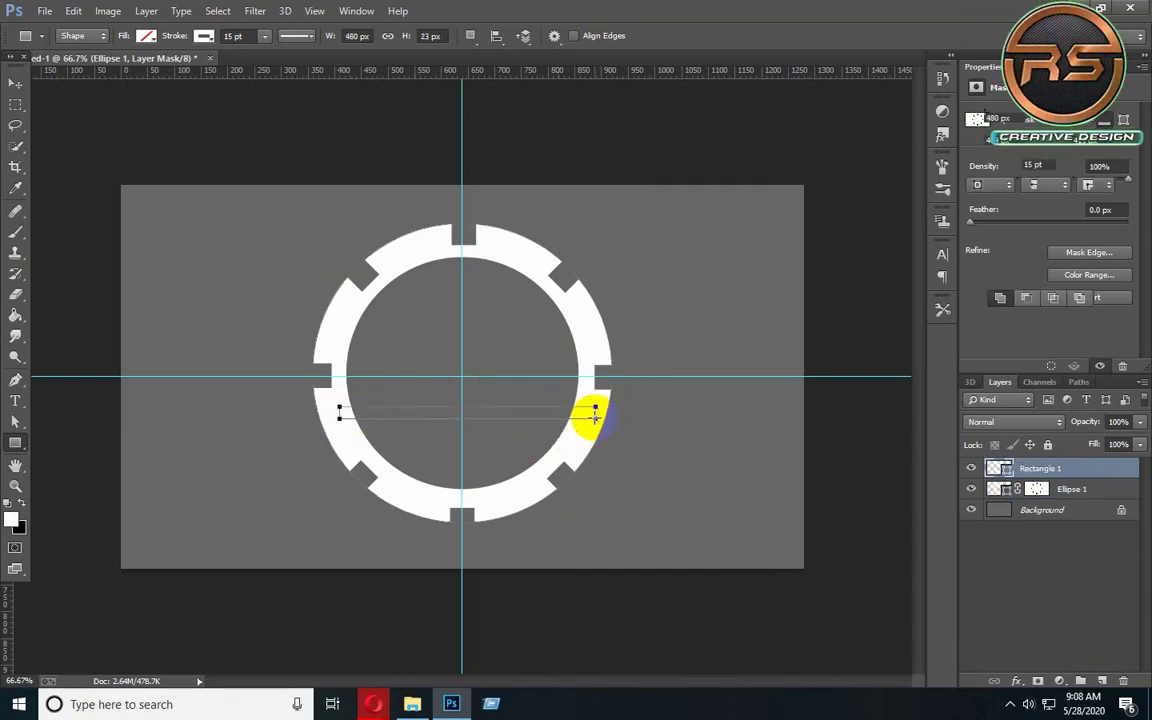
left_click(17, 90)
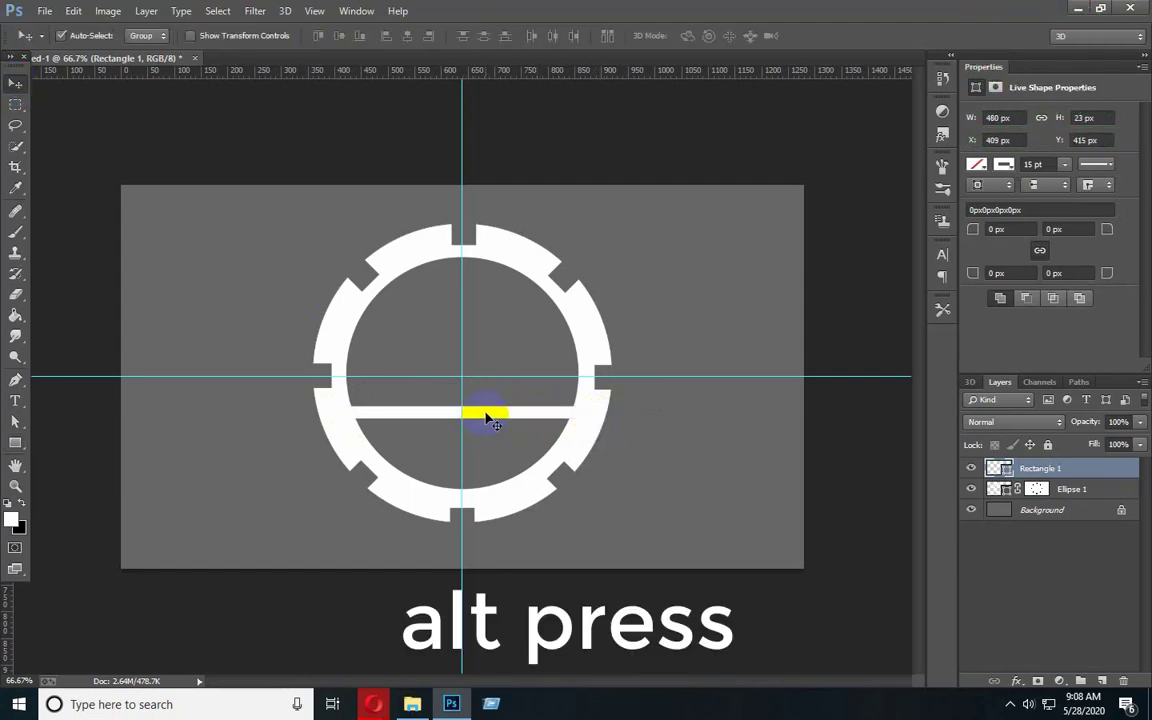
left_click_drag(487, 420, 482, 463)
- Narrow the lowest bar, Rectangle 1 copy 2, to about 351 px wide to fit inside the ring
key("ctrl+t")
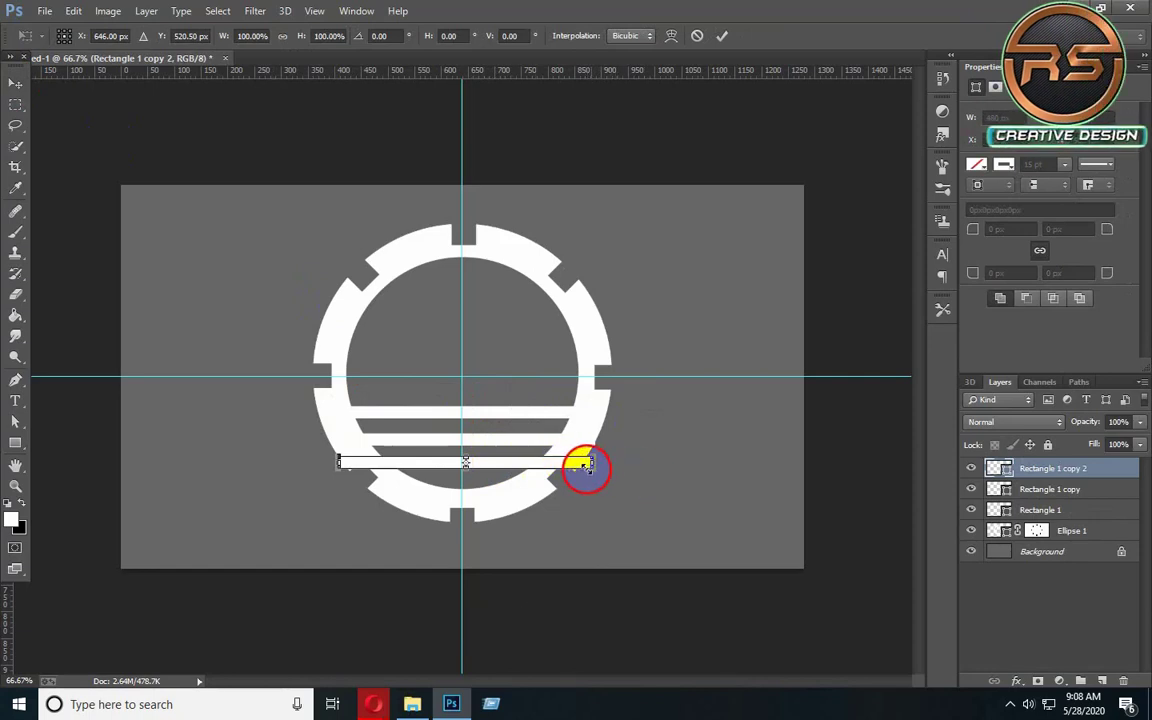
left_click_drag(584, 466, 558, 466)
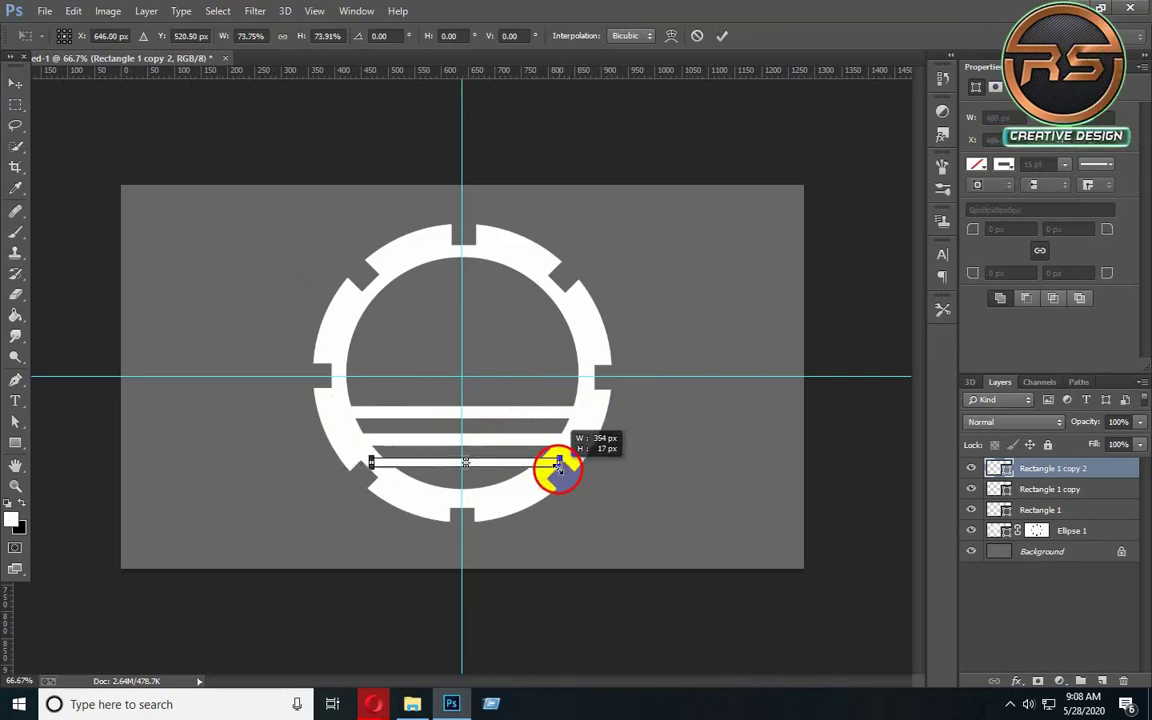
left_click_drag(558, 466, 556, 466)
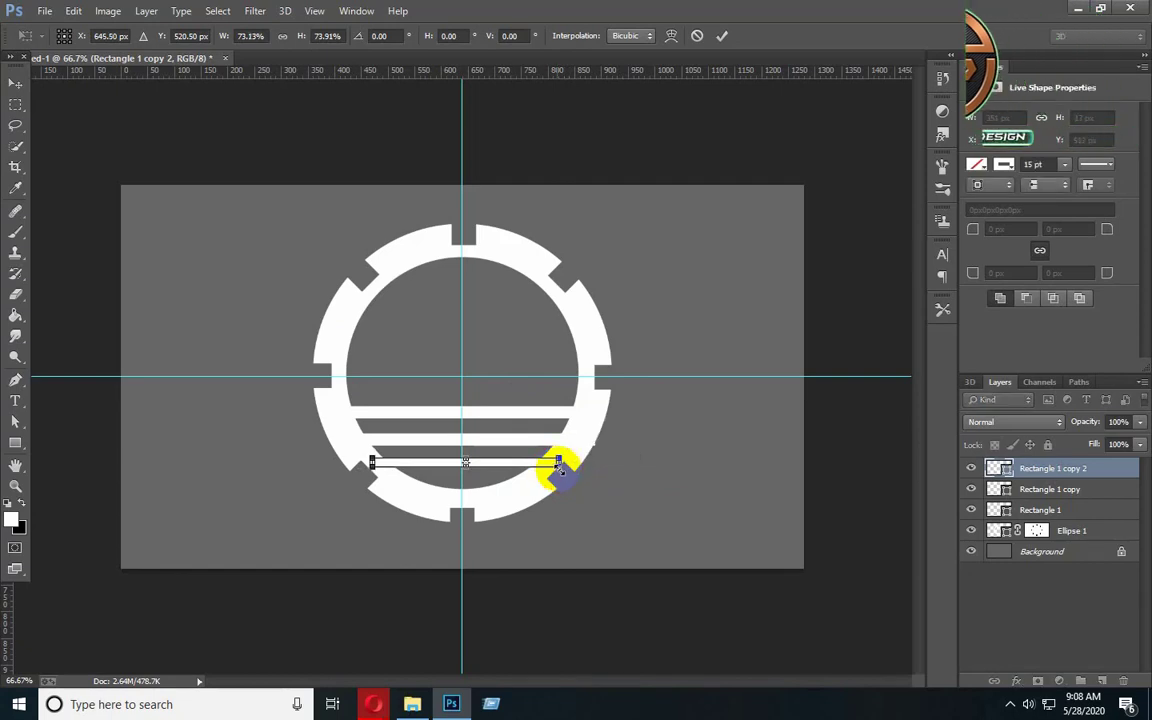
left_click(724, 39)
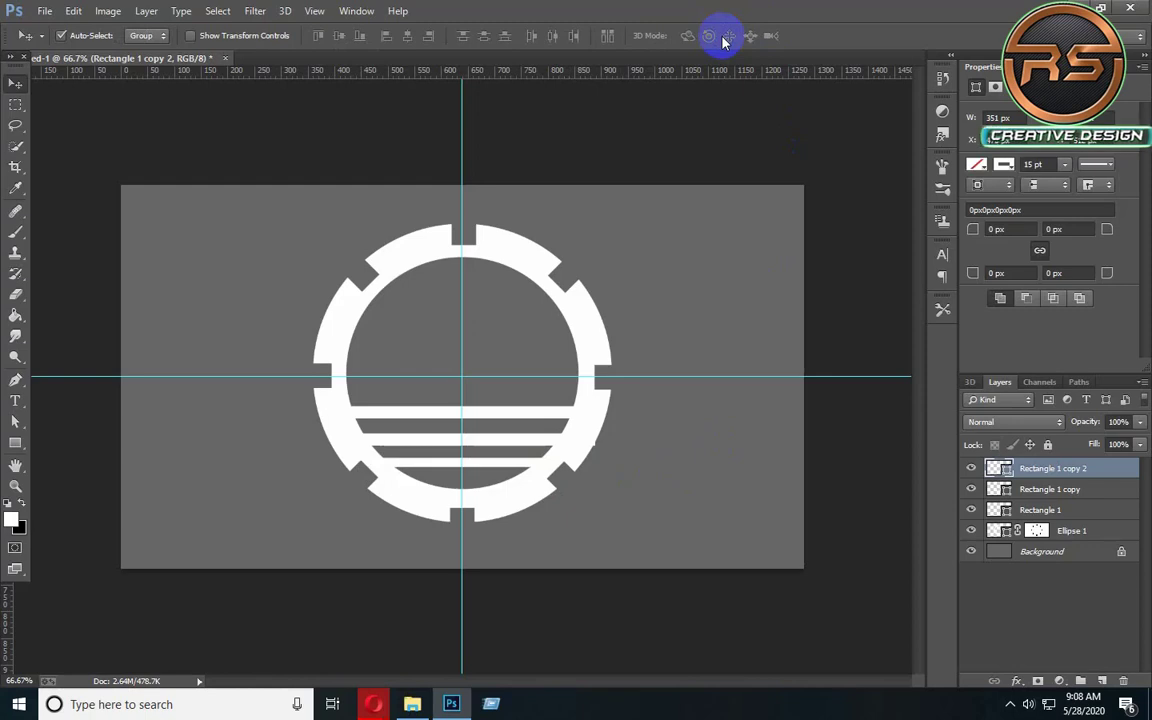
- Merge the three bar layers into Rectangle 1 copy 2 and stack Ellipse 1 above it
left_click(386, 437)
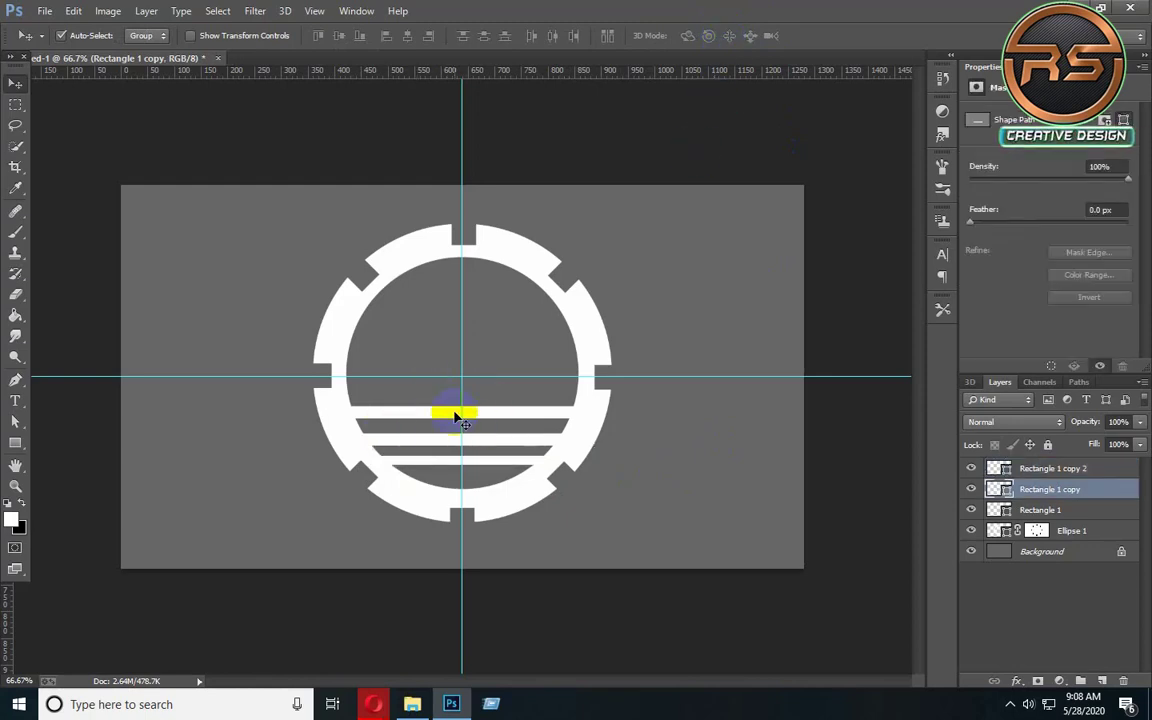
left_click(1089, 474)
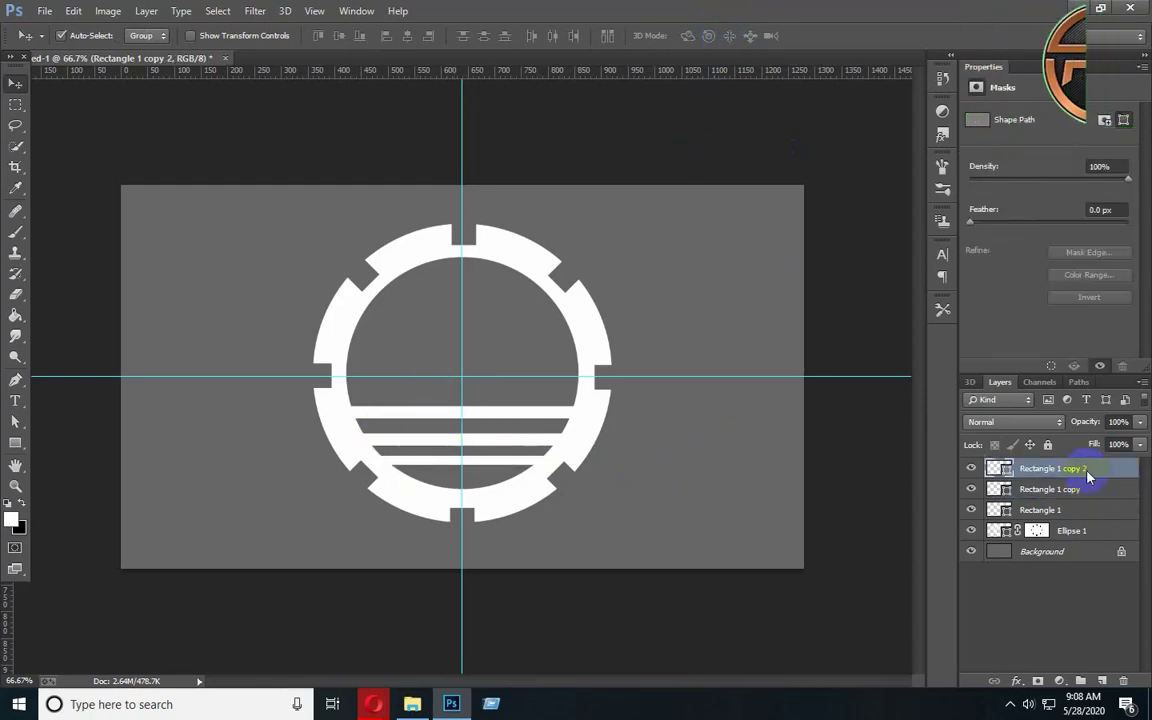
left_click(1073, 515, "shift")
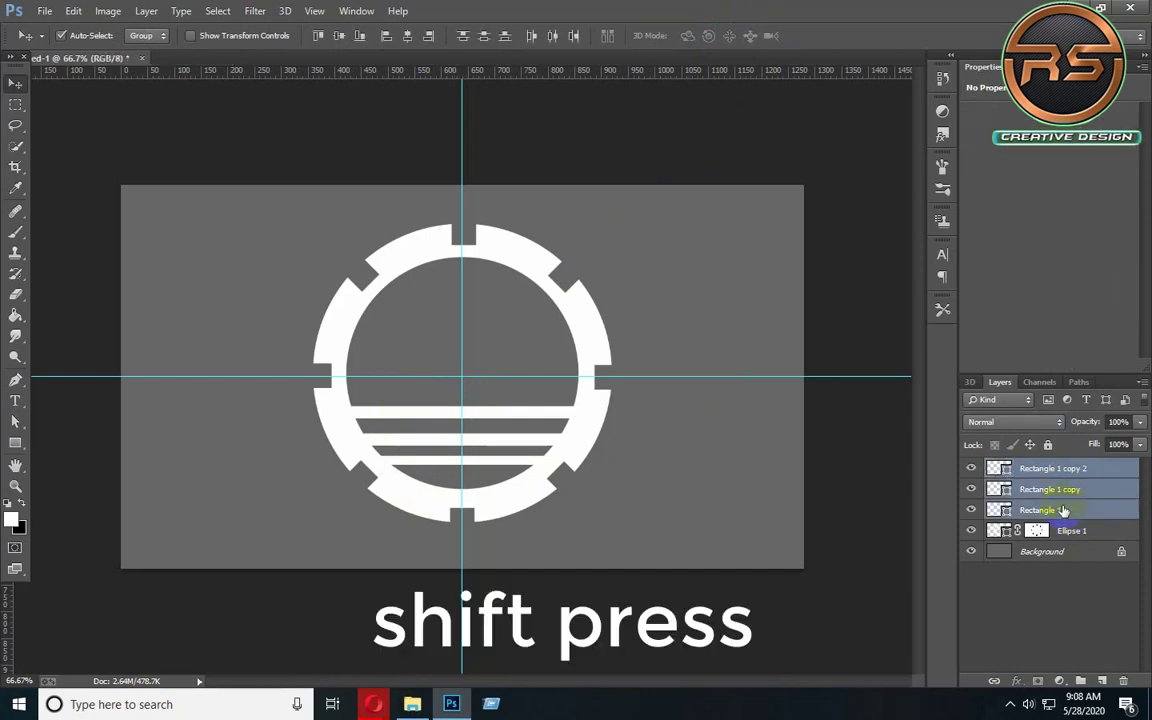
key("ctrl+e")
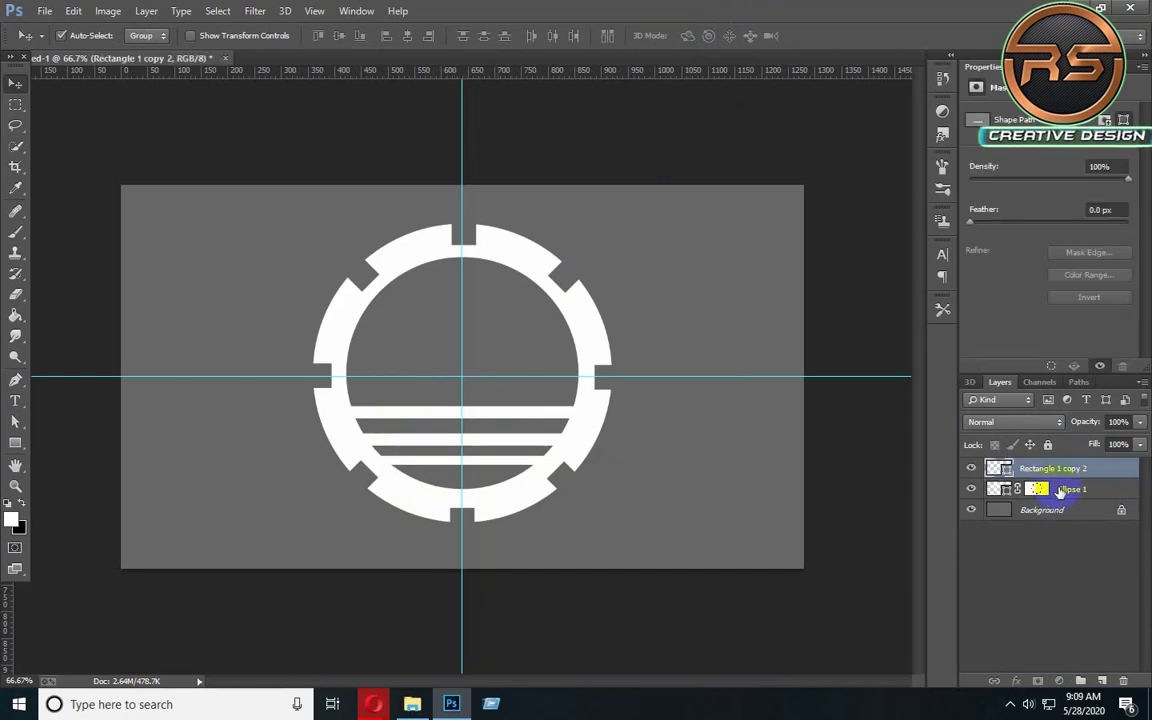
left_click_drag(1062, 490, 1073, 469)
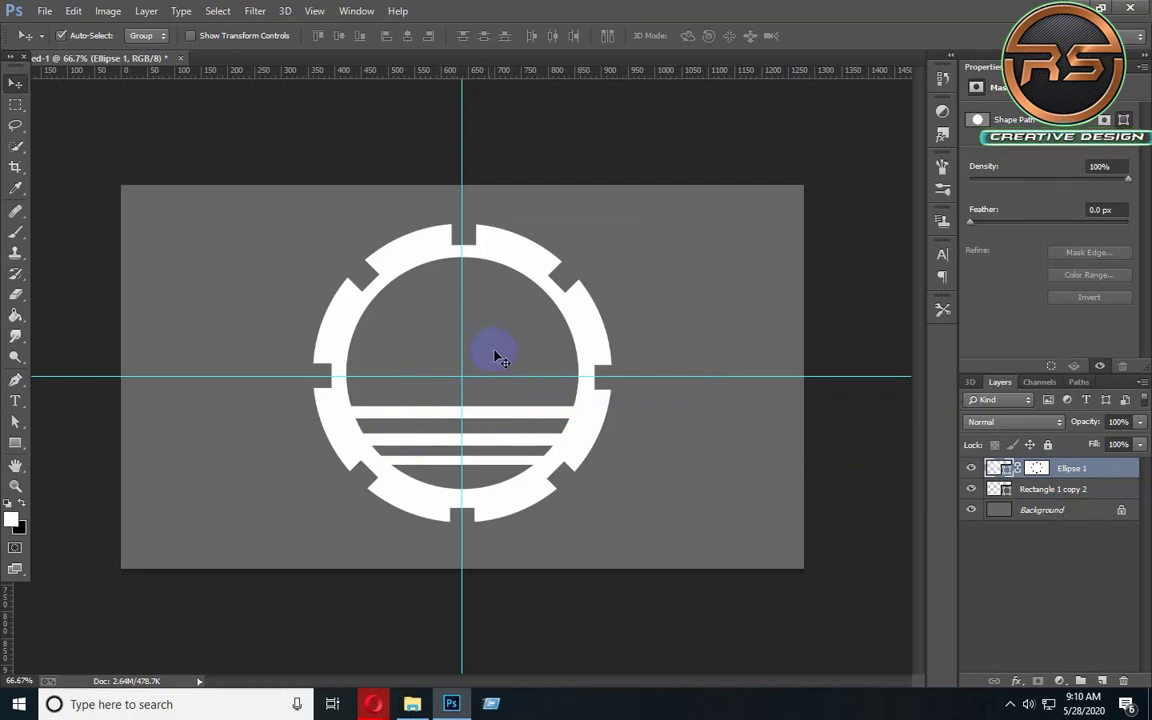
- Place the lion PNG image-removebg-preview (1), scale it to about 20%, and move it up inside the ring
left_click(40, 13)
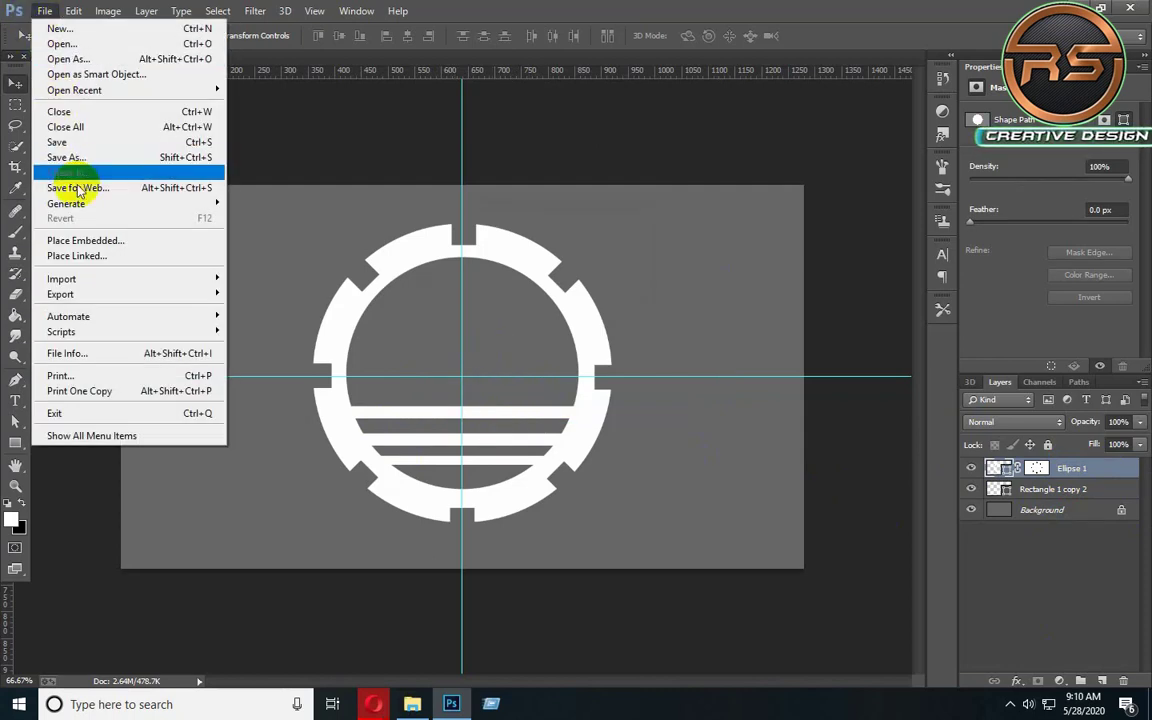
left_click(88, 238)
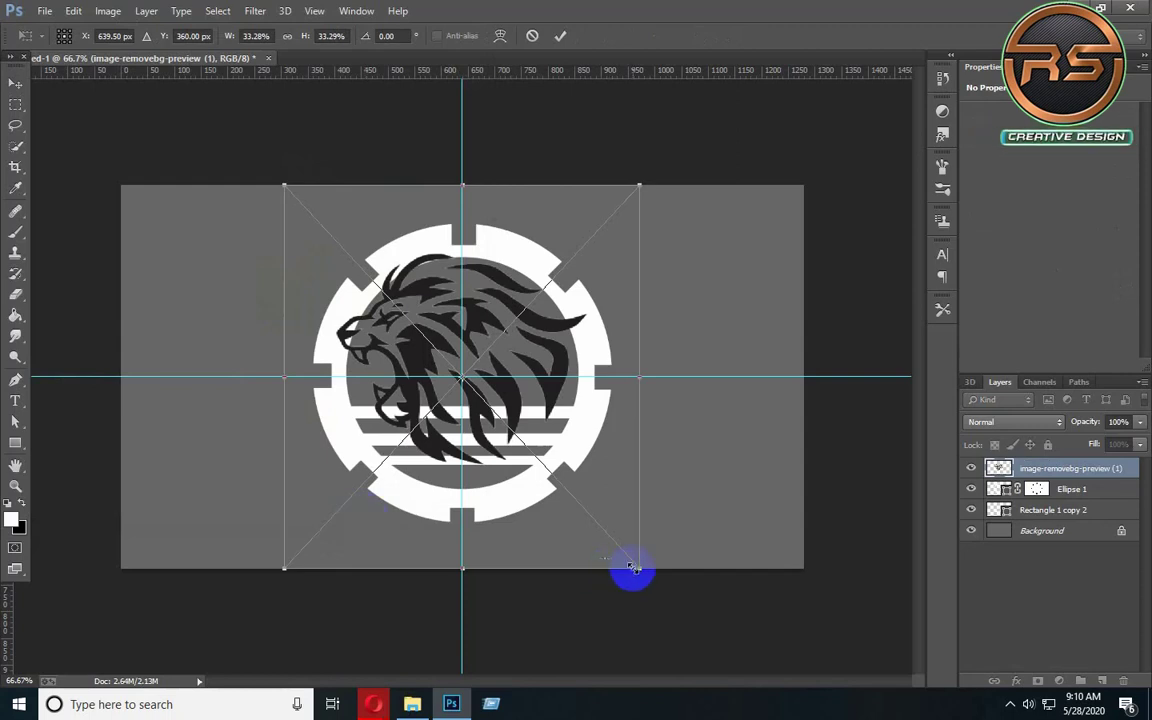
left_click_drag(633, 567, 565, 490)
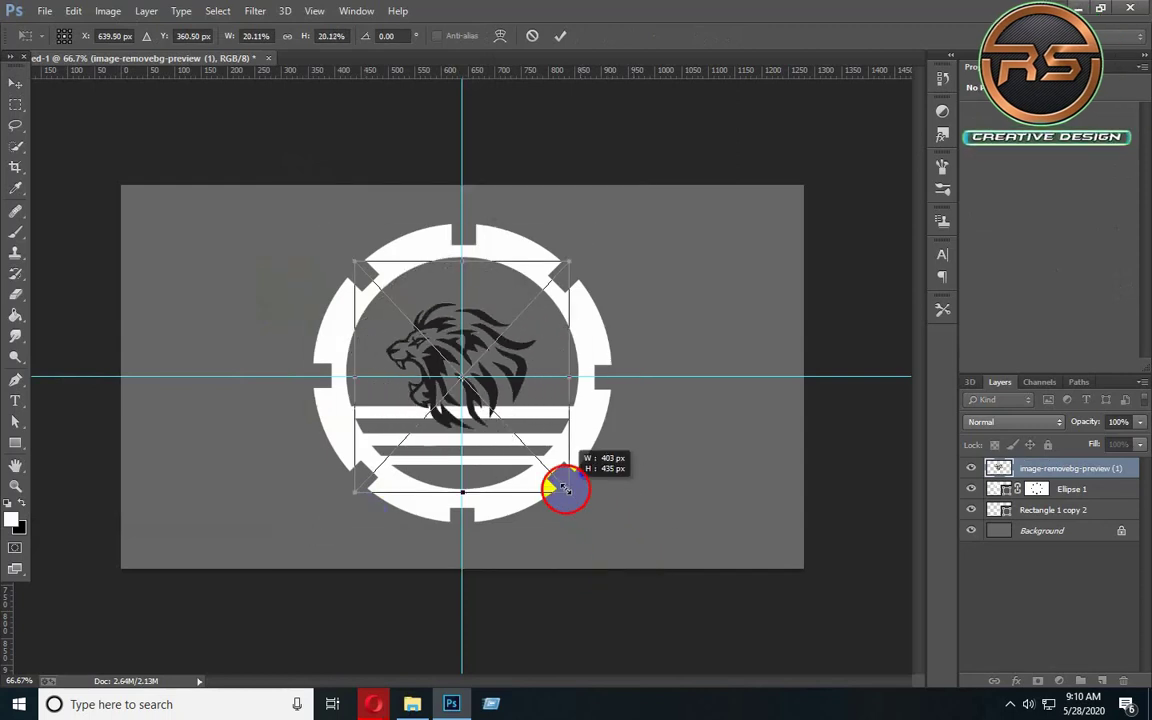
left_click(560, 36)
left_click_drag(426, 346, 432, 290)
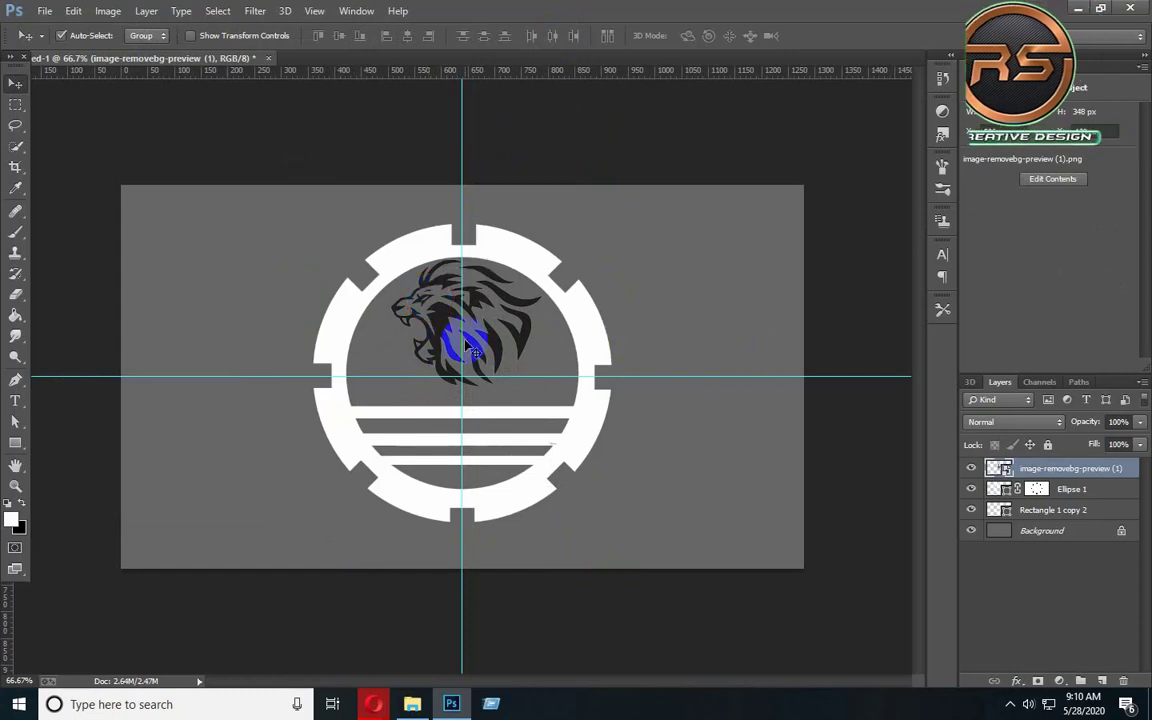
left_click(510, 258)
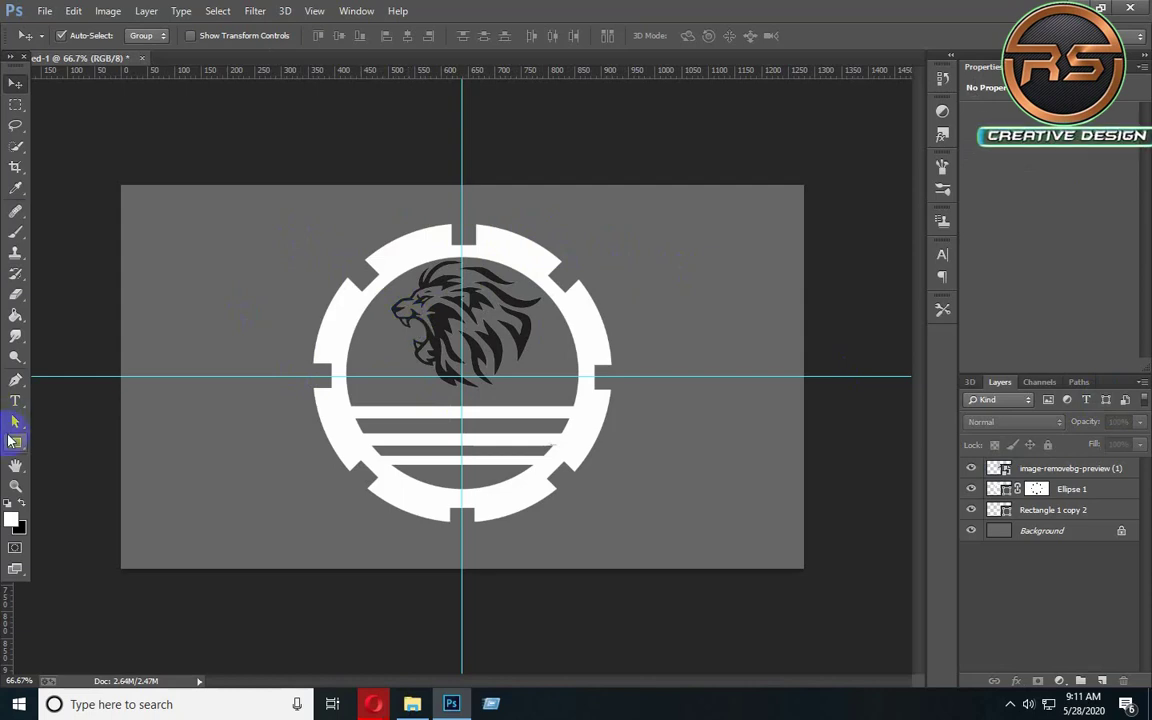
- Select the Ellipse Tool with no fill, a 4 pt stroke and 600 px size
left_click(15, 443)
left_click(18, 450)
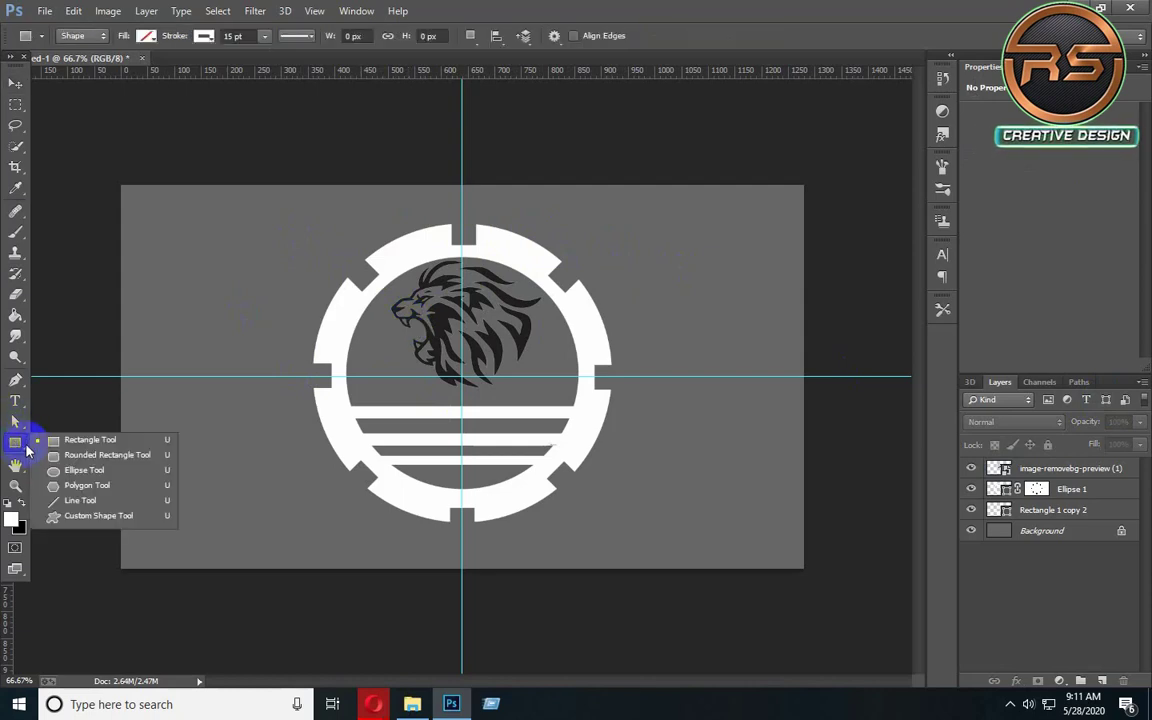
left_click(89, 462)
left_click(230, 37)
type("4")
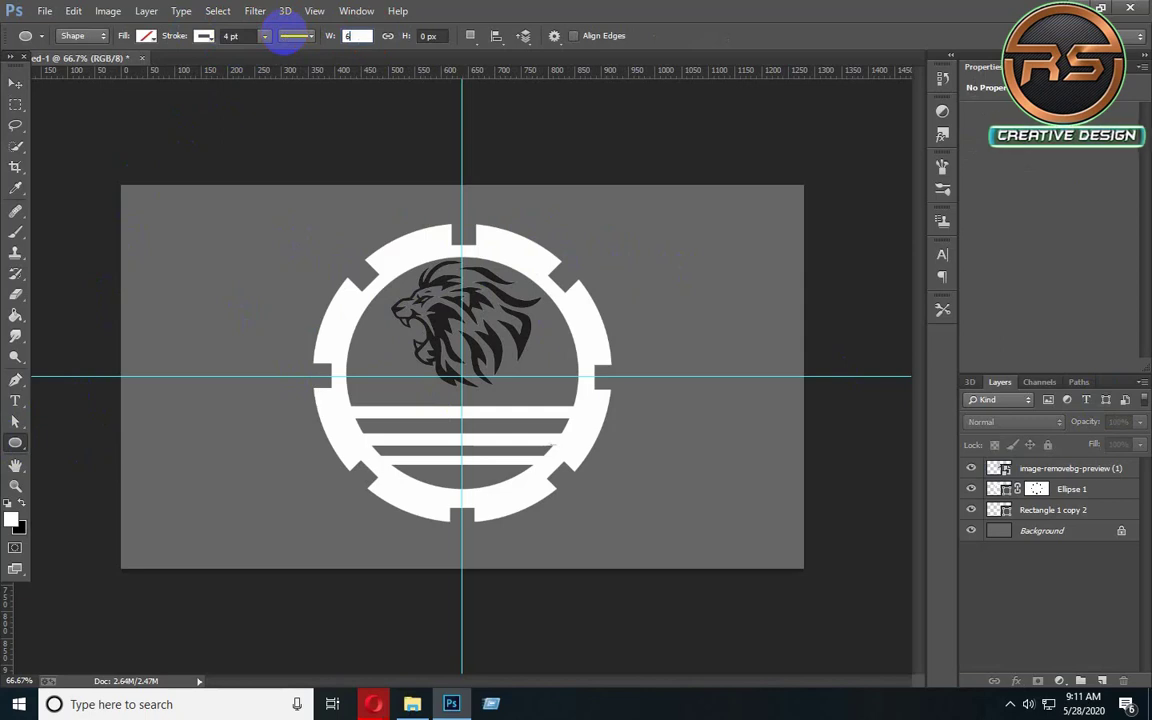
type("00")
key("Tab")
left_click(392, 34)
type("600")
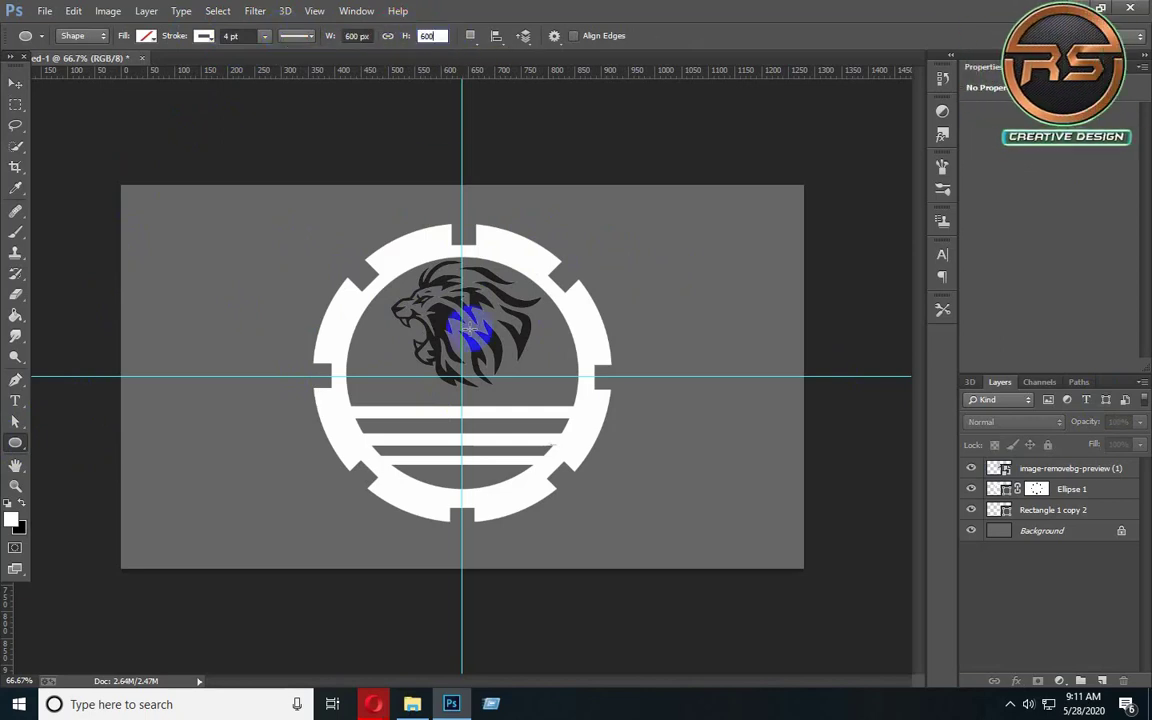
- Create a 600×600 px ellipse From Center around the emblem
left_click(461, 376)
left_click(487, 255)
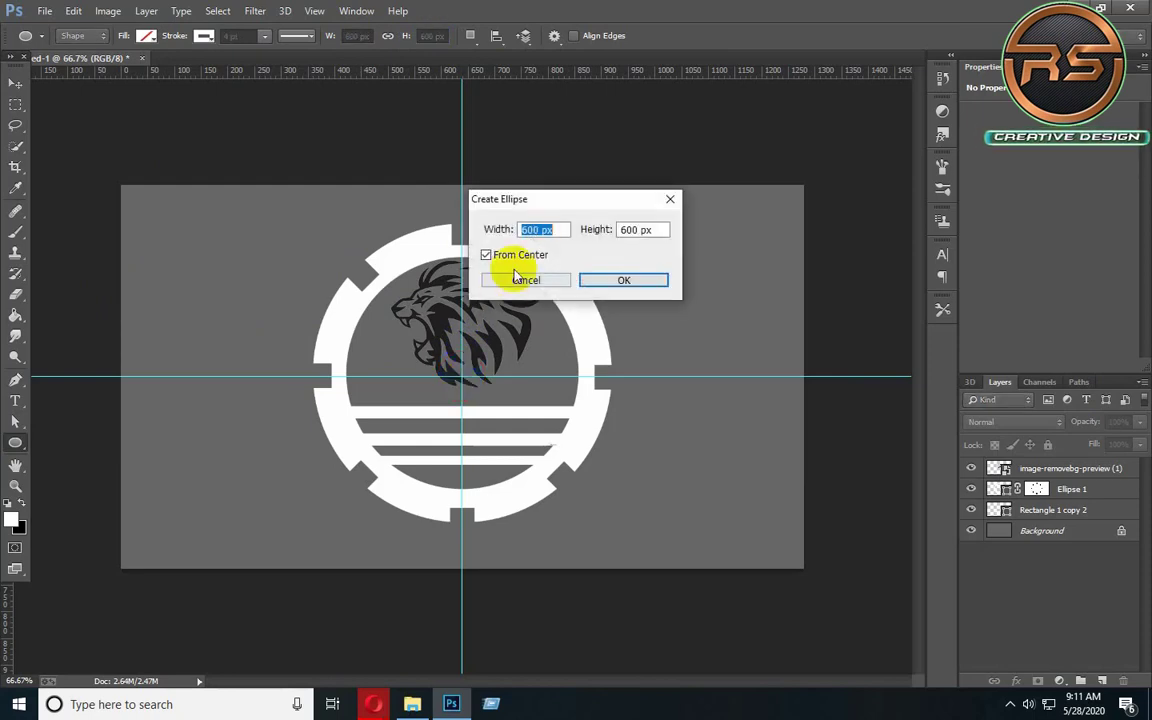
left_click(623, 283)
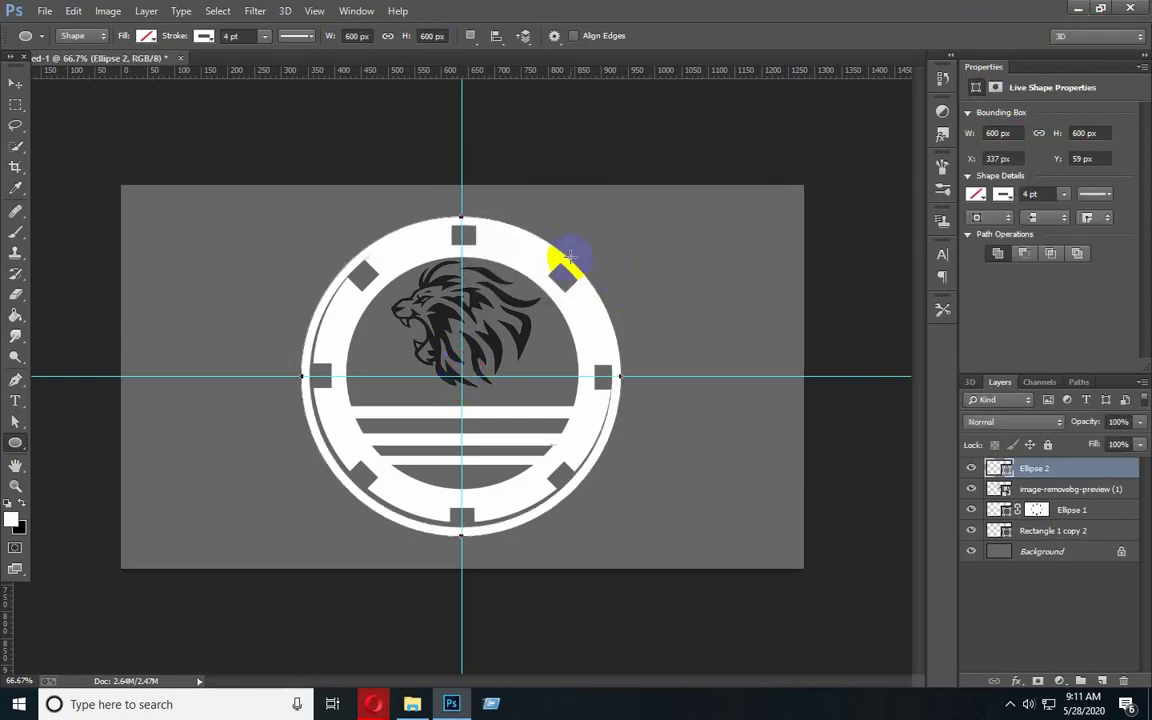
key("v")
left_click(461, 443)
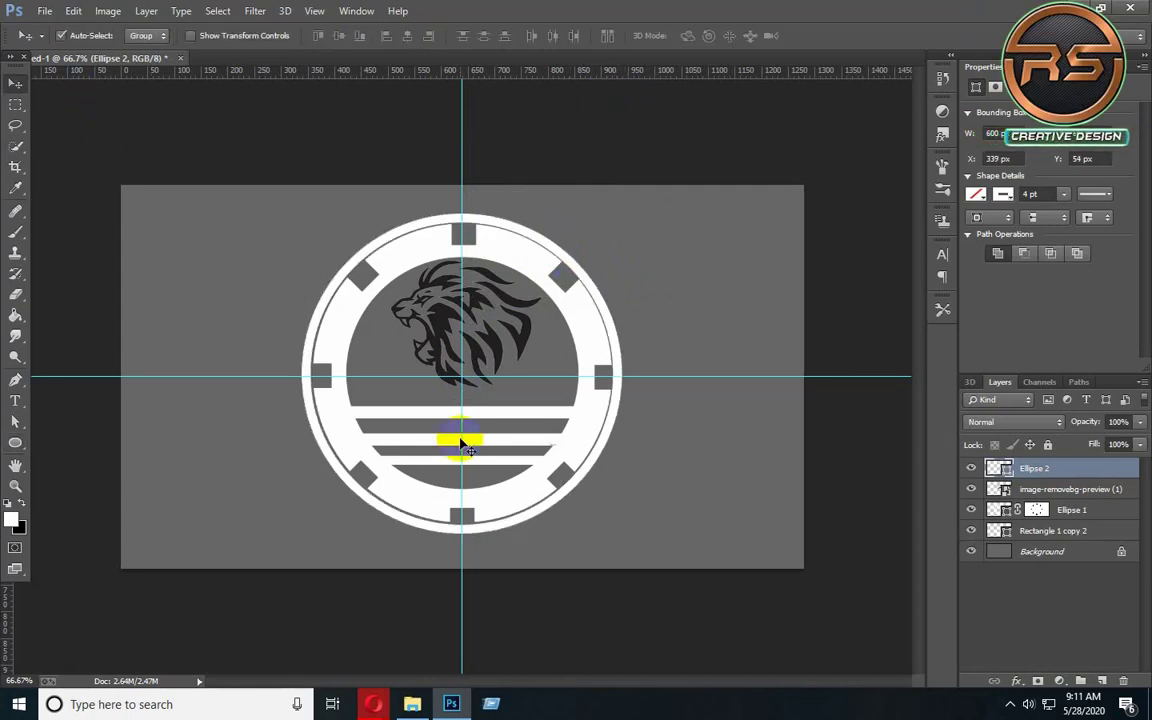
- Enlarge the outer circle to about 102%, roughly 613 px
key("ctrl+t")
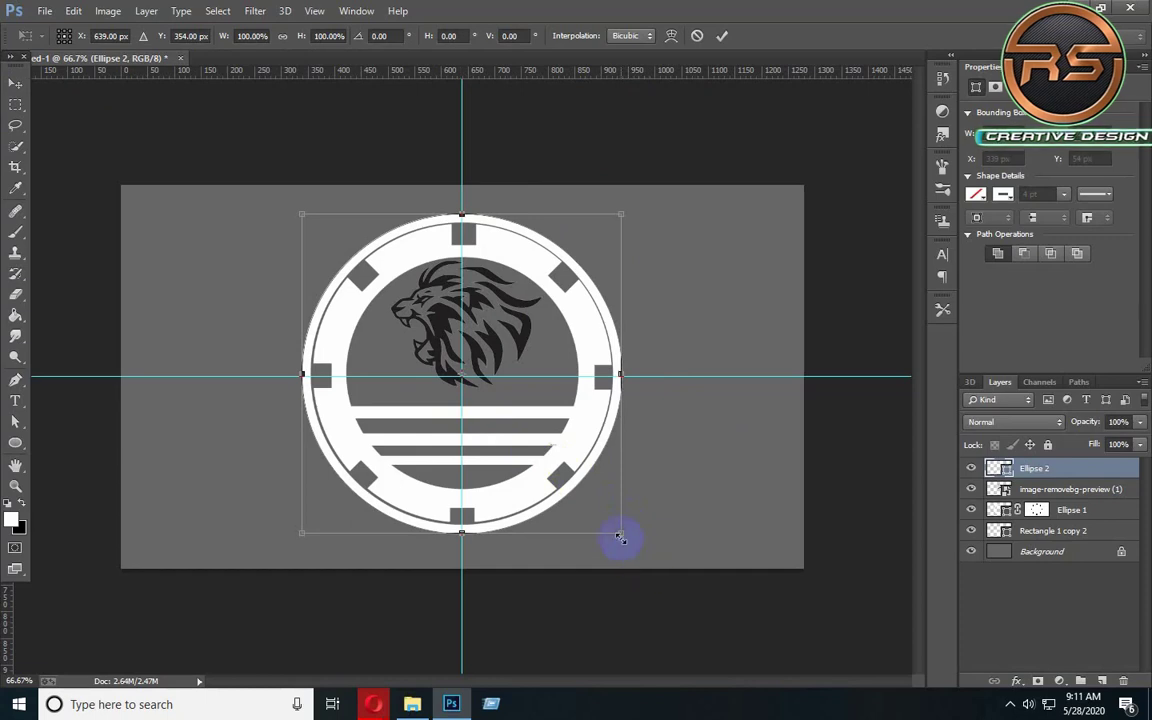
left_click_drag(620, 538, 624, 531)
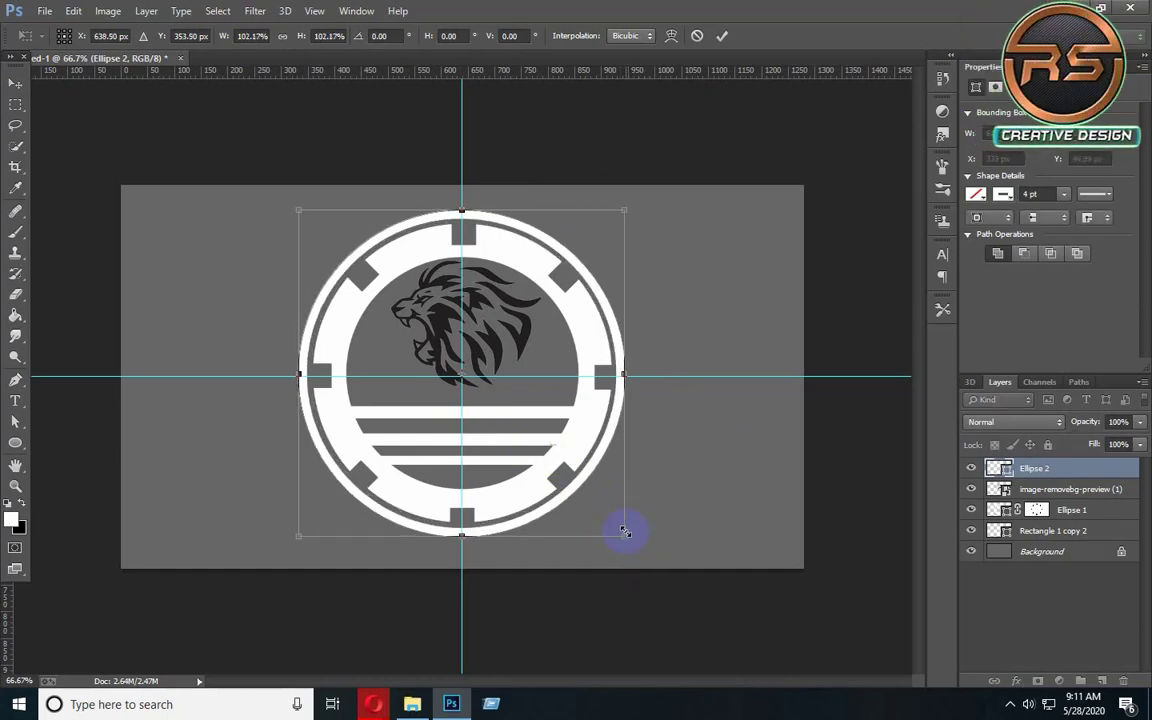
left_click(721, 37)
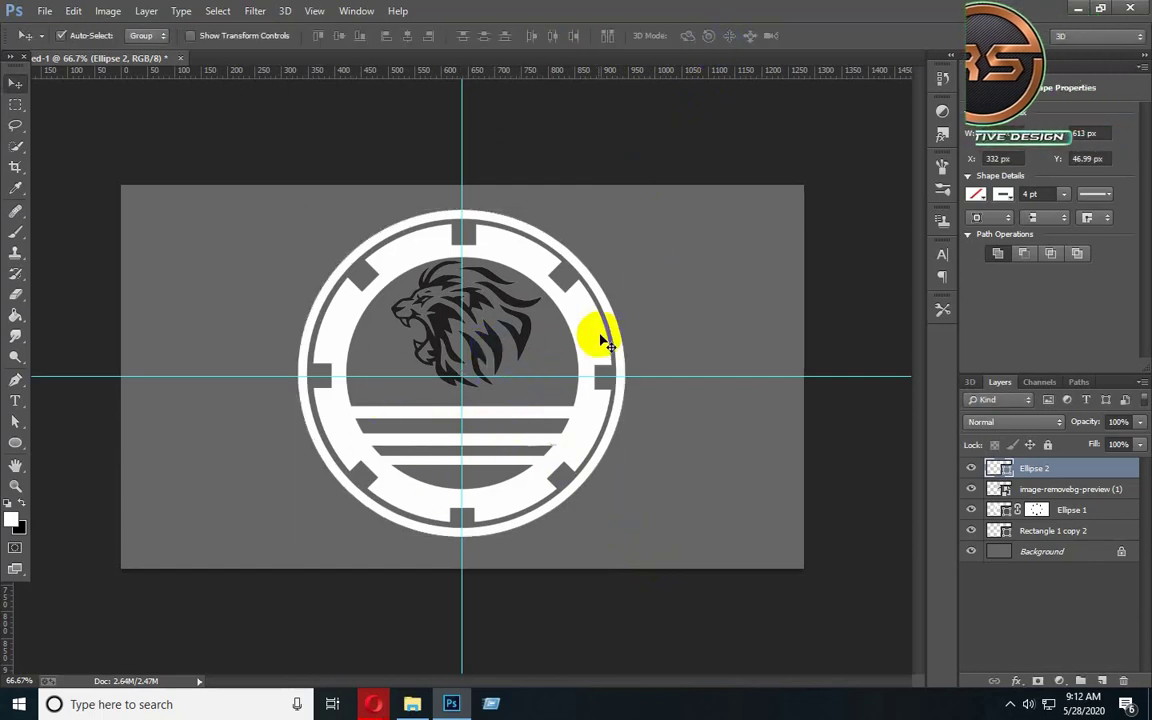
- Merge the four emblem layers into one Ellipse 2 layer and nudge it up slightly
key("shift")
left_click(1108, 541, "shift")
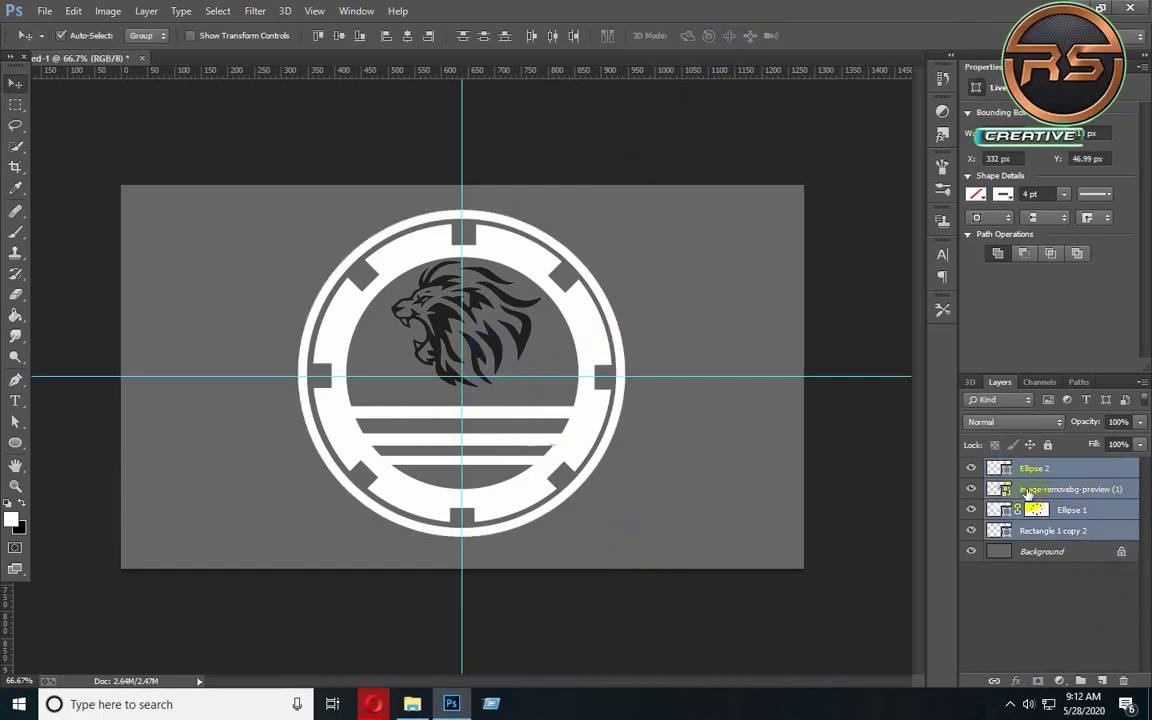
key("ctrl+e")
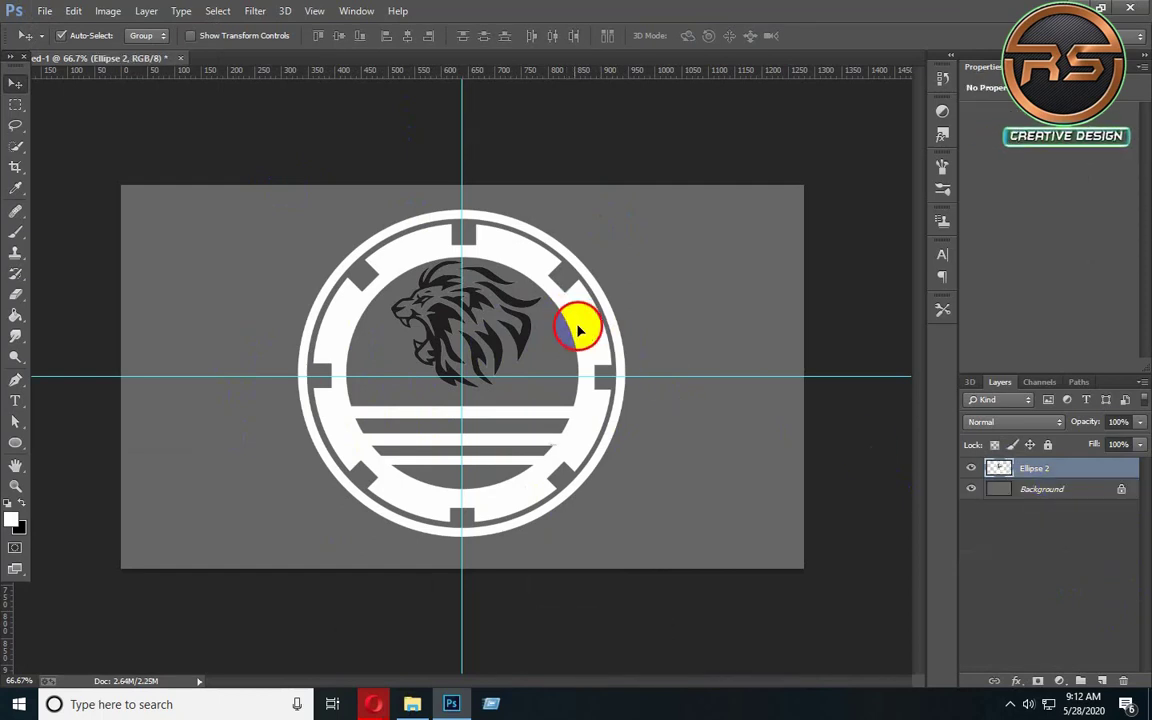
left_click_drag(578, 330, 578, 316)
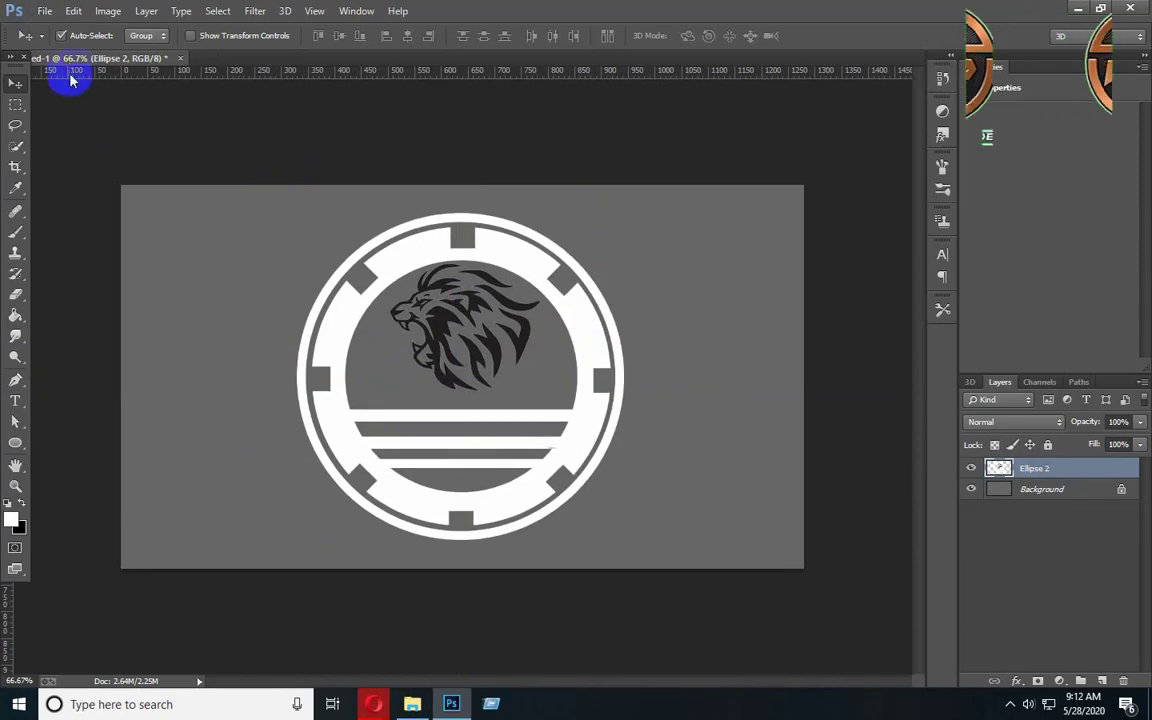
- Place the brushed copper texture image into the document
left_click(44, 11)
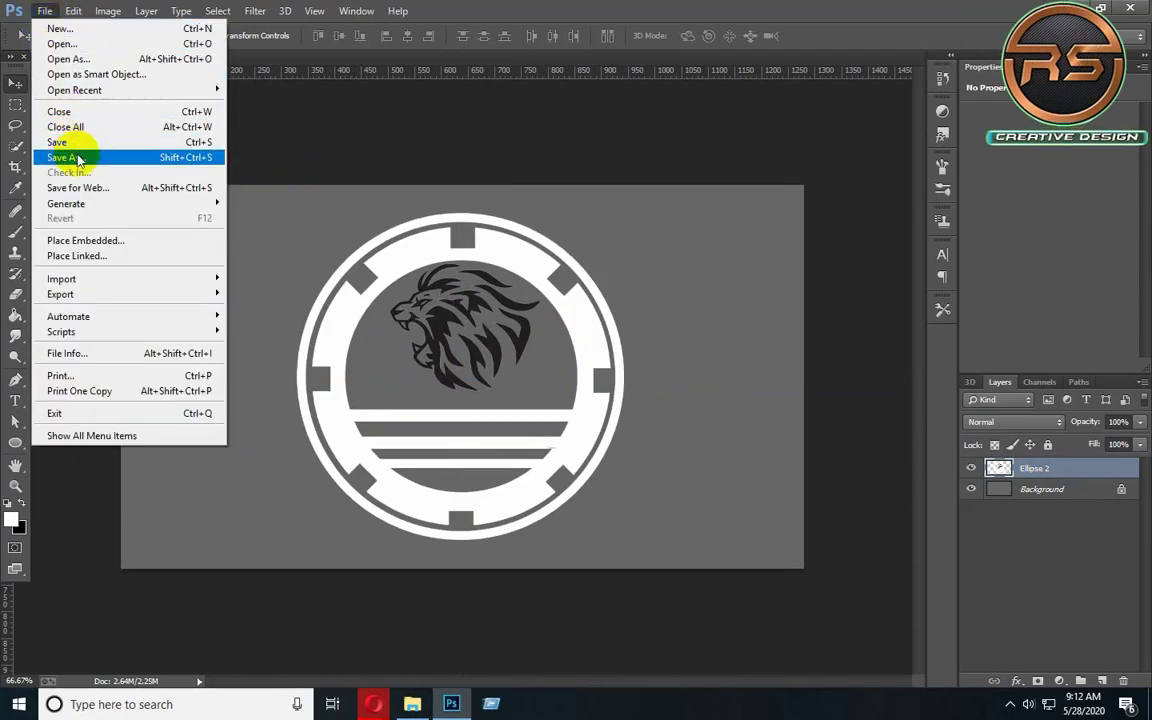
left_click(86, 240)
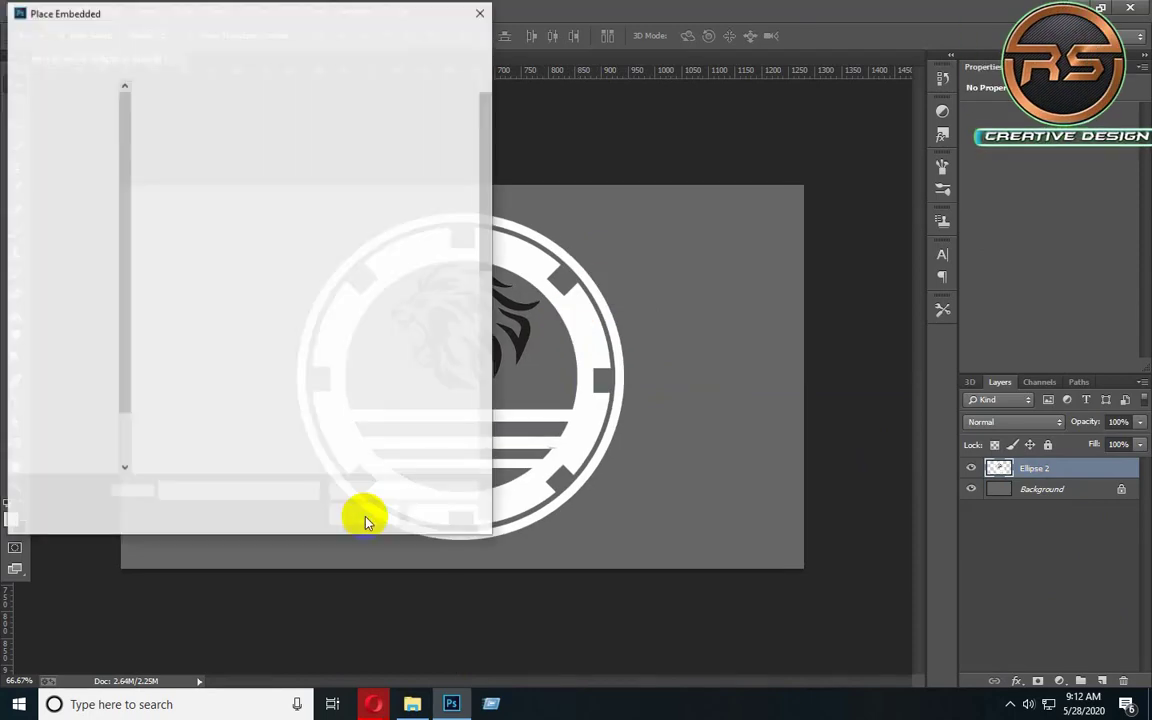
left_click(360, 515)
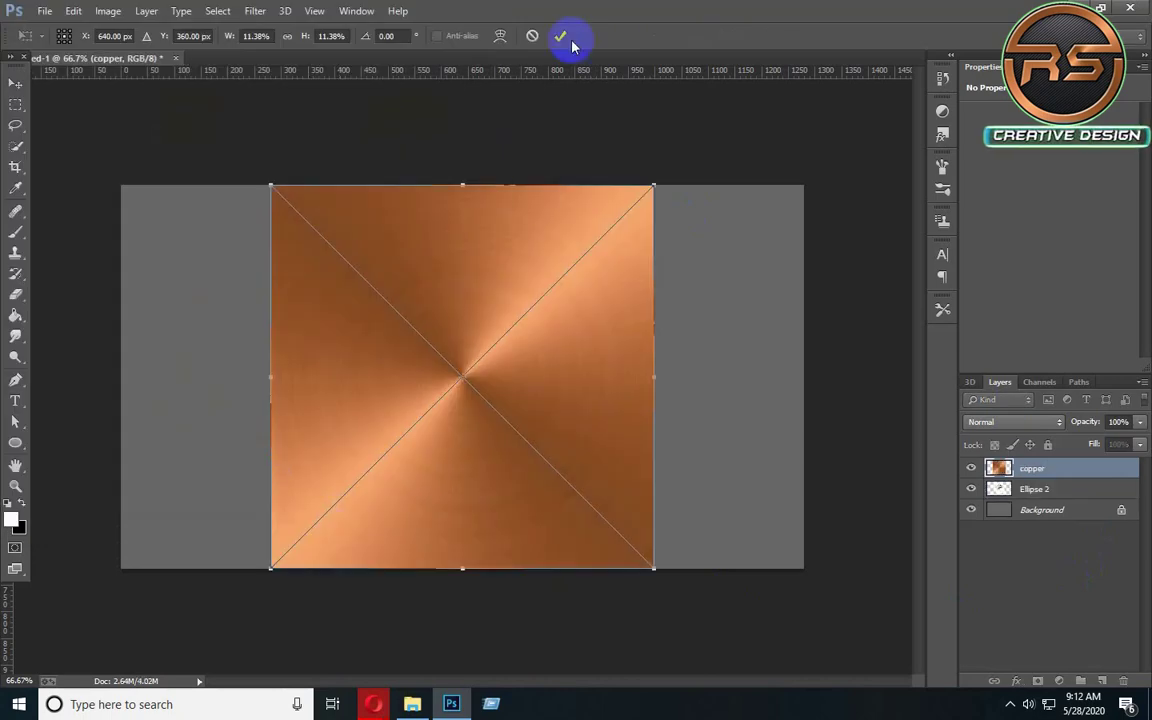
left_click(565, 35)
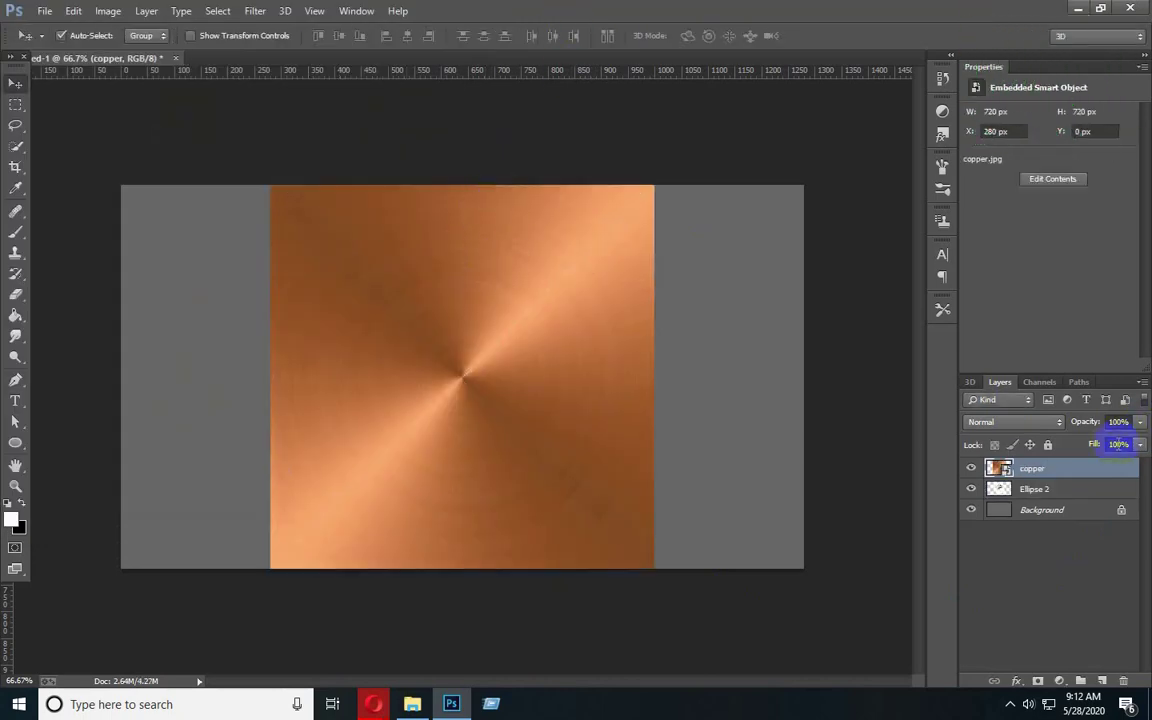
- Clip the copper texture to the emblem and merge it with Ellipse 2 into one copper layer
right_click(1069, 469)
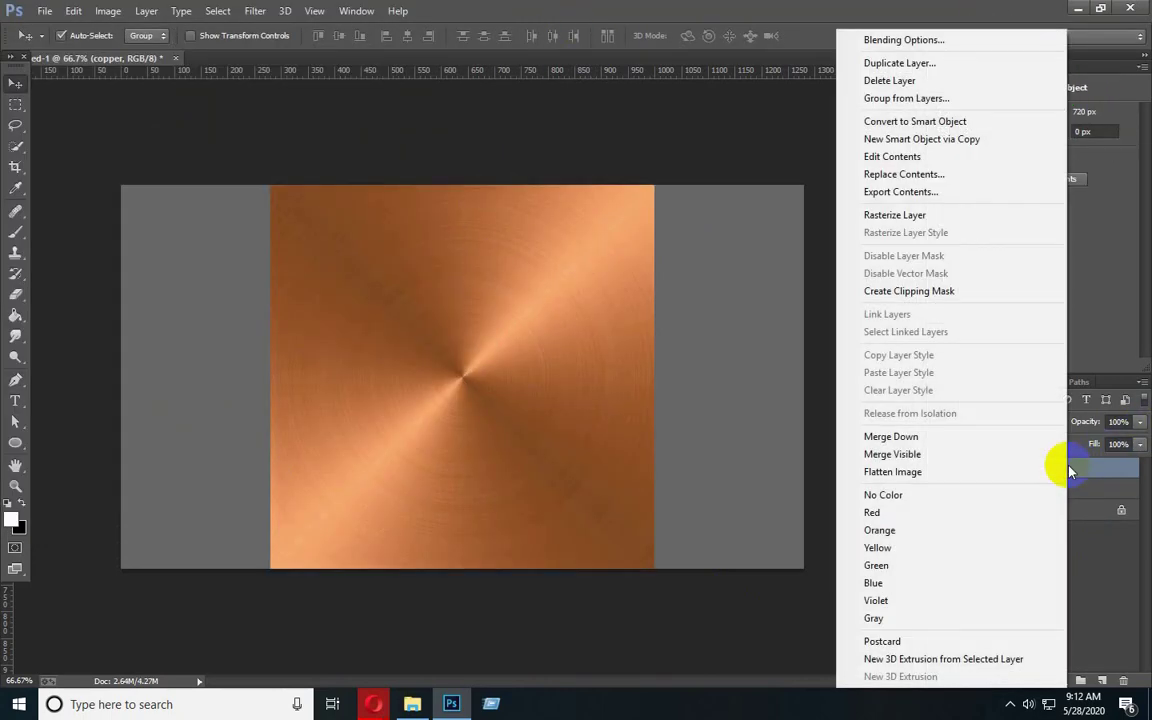
left_click(944, 293)
left_click(395, 341)
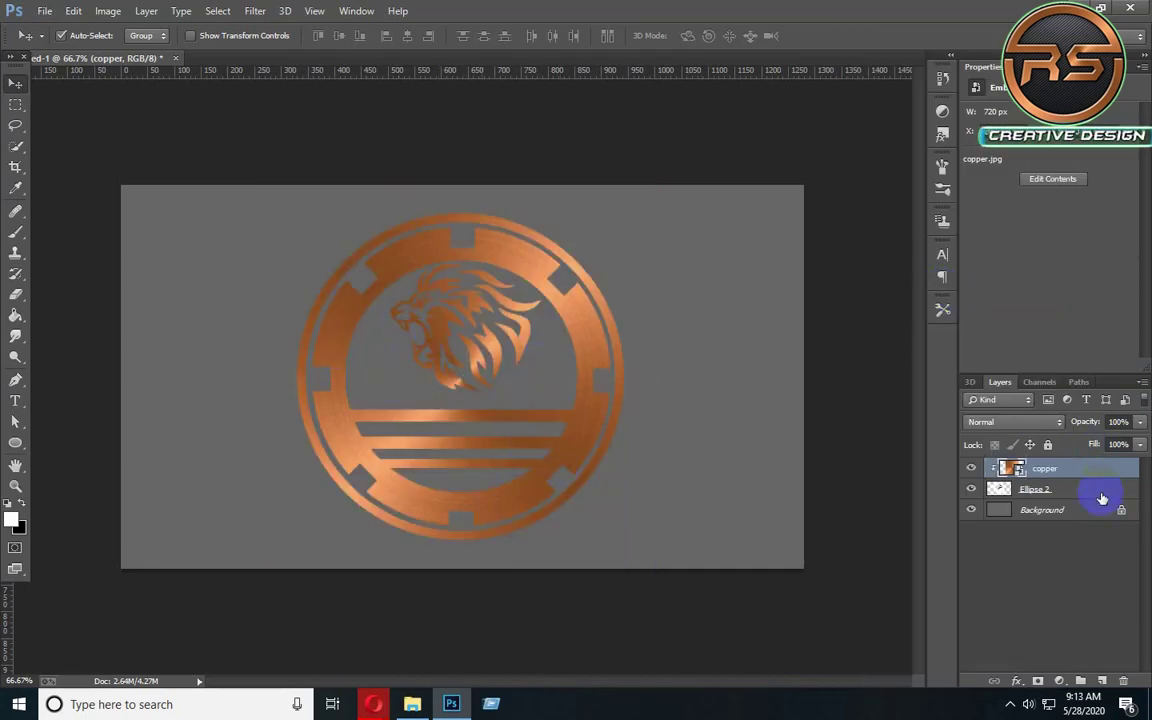
left_click(1100, 496, "ctrl")
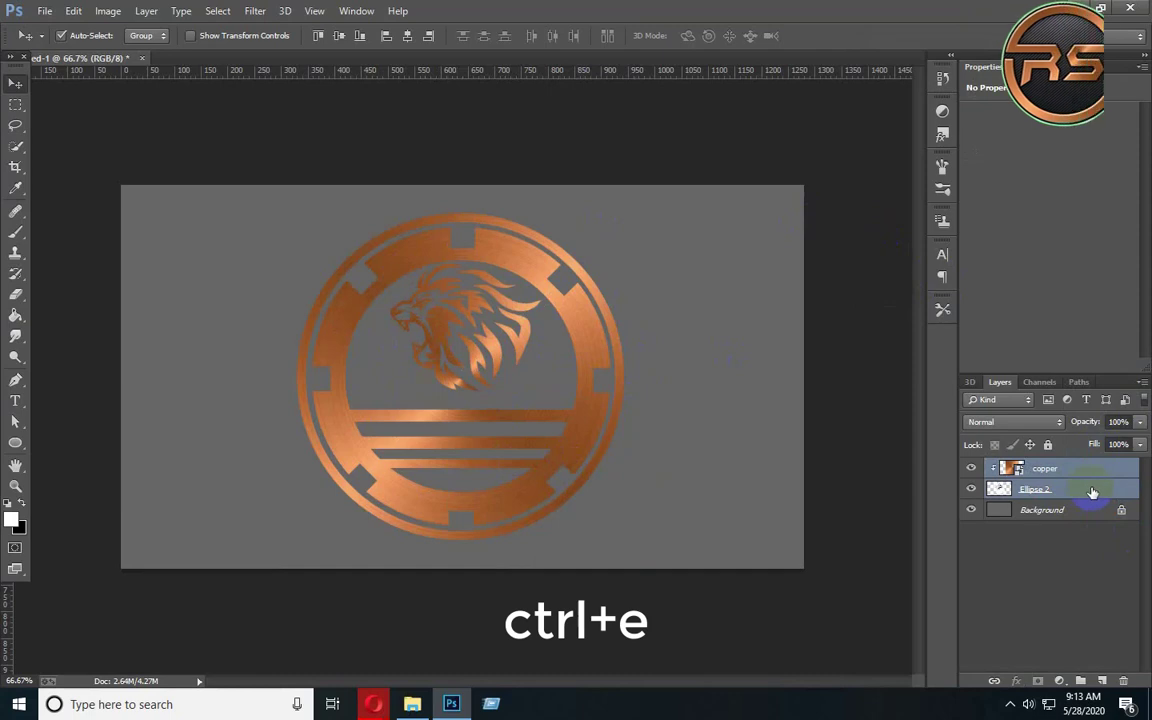
key("ctrl+e")
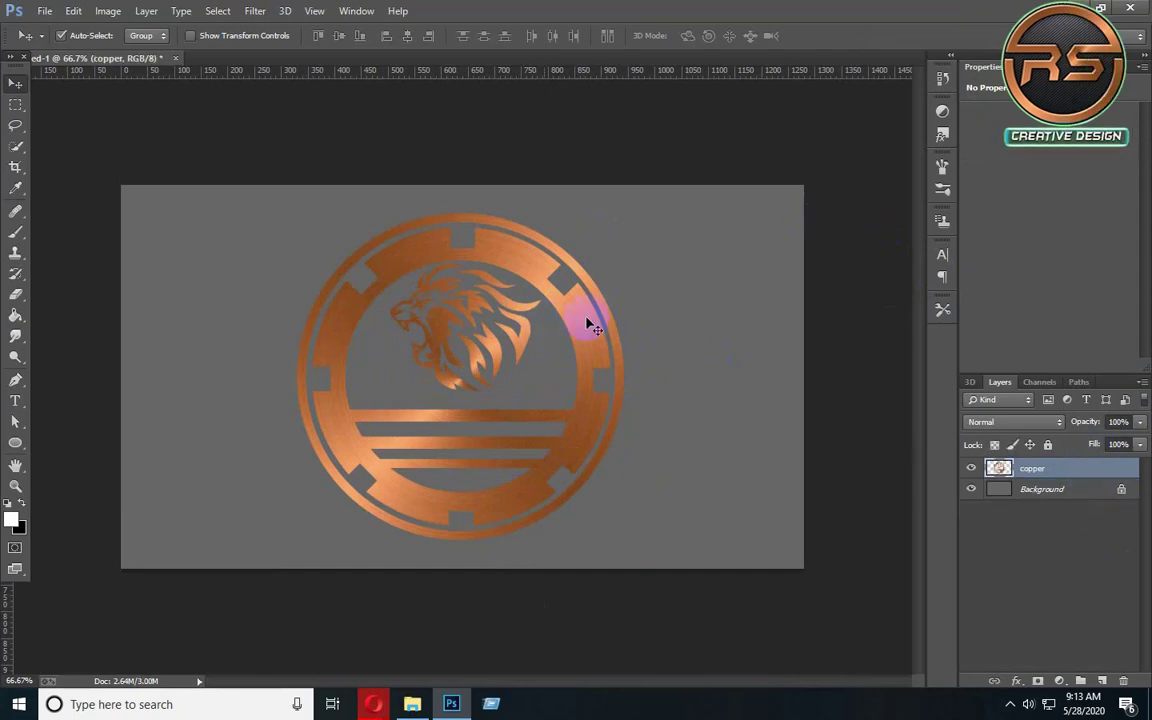
left_click_drag(597, 325, 591, 326)
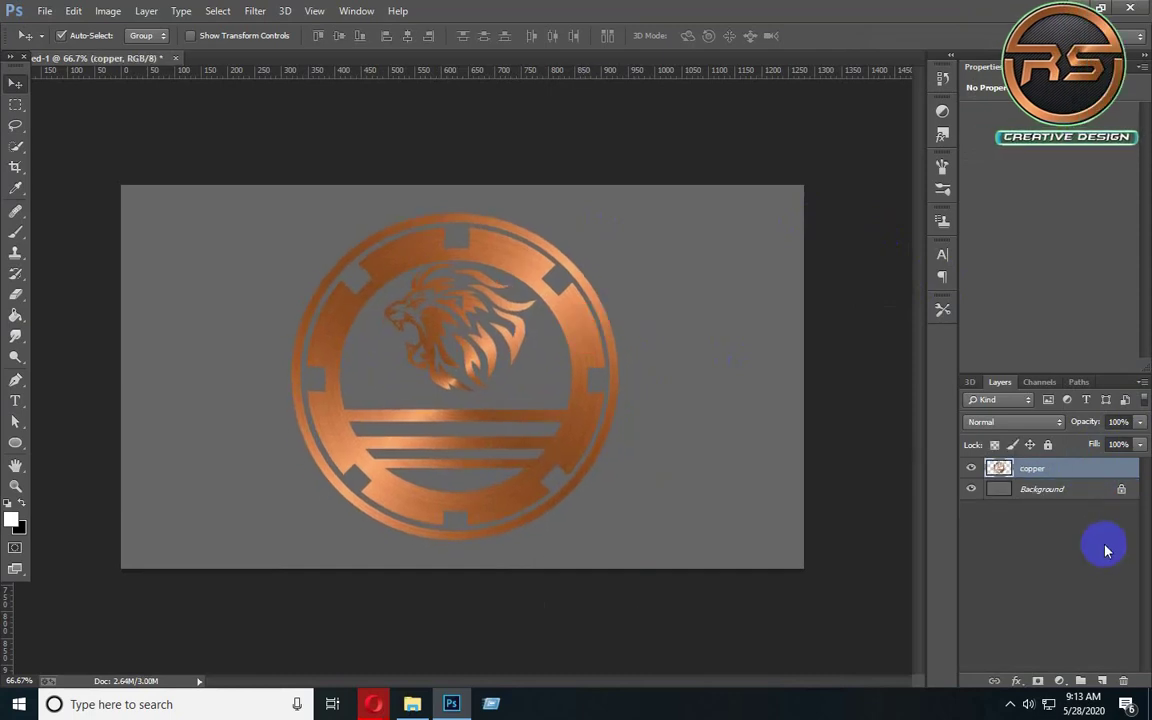
- Add Bevel & Emboss: Chisel Hard technique, Depth 1000%, Size 2 px, Angle 145°
left_click(1018, 683)
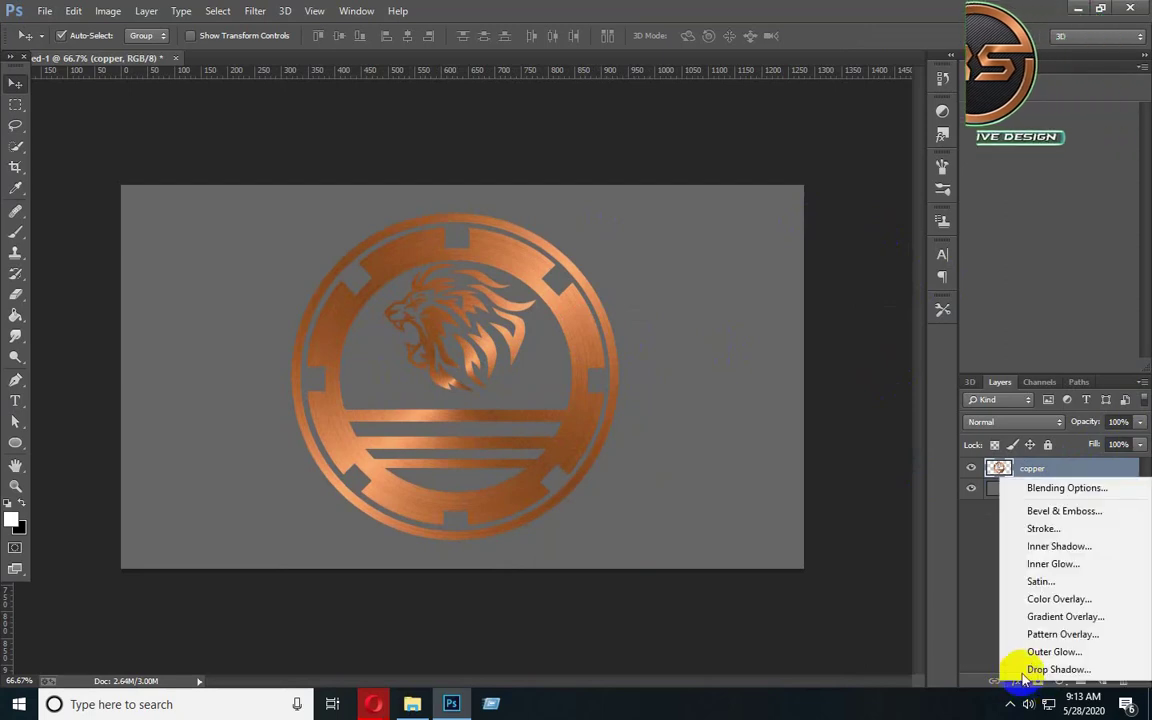
left_click(1050, 511)
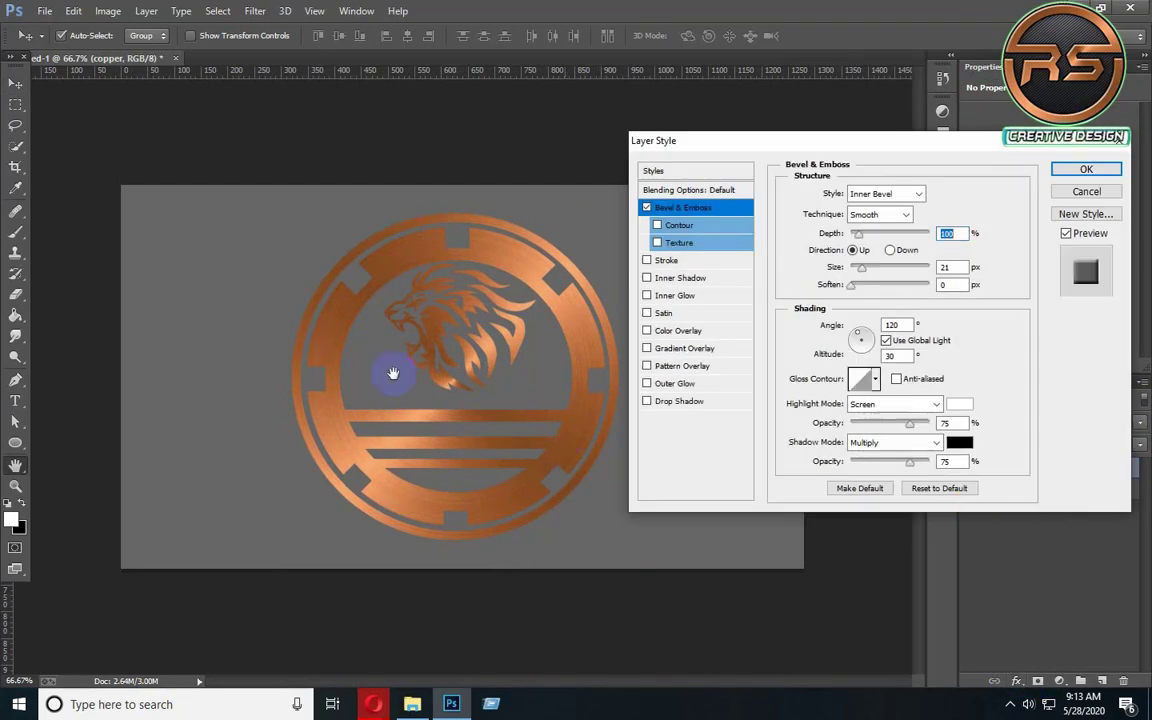
left_click(900, 215)
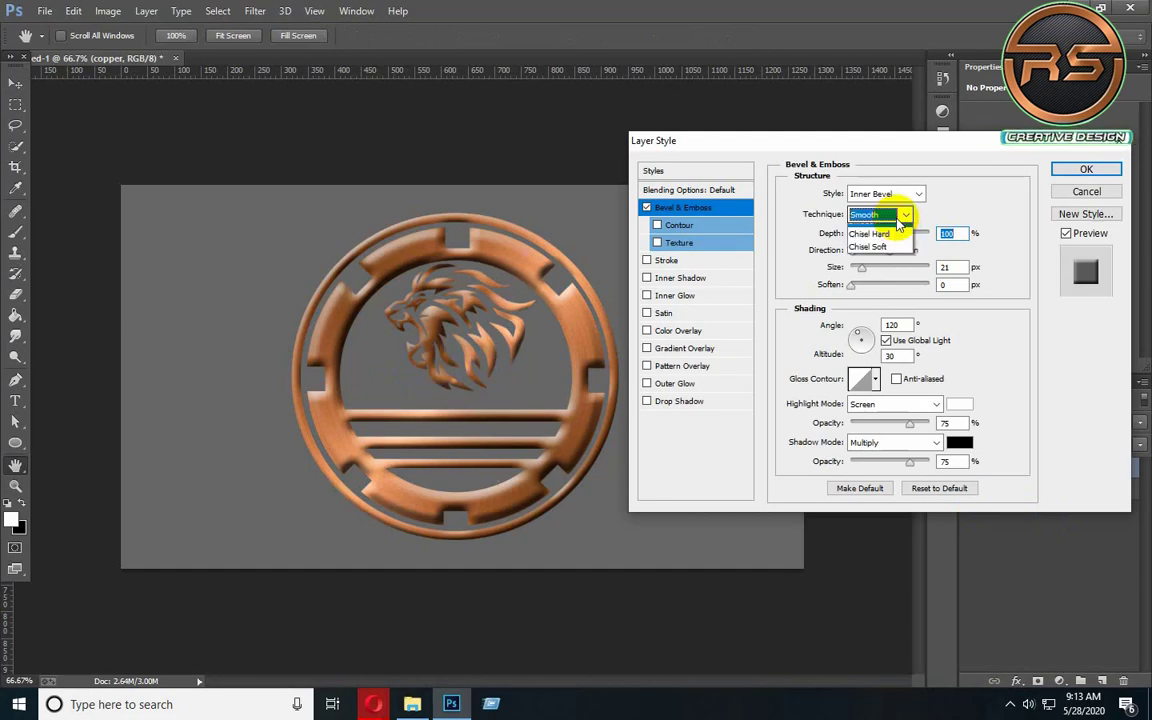
left_click(887, 240)
left_click(948, 235)
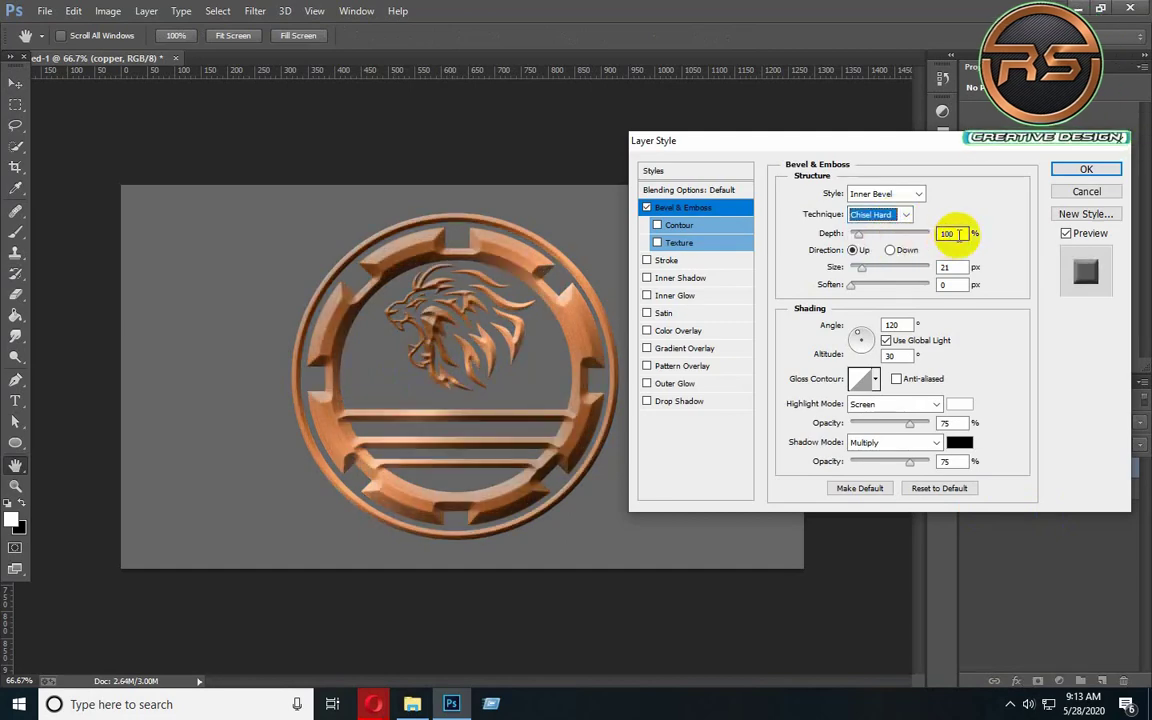
key("BackSpace")
type("00")
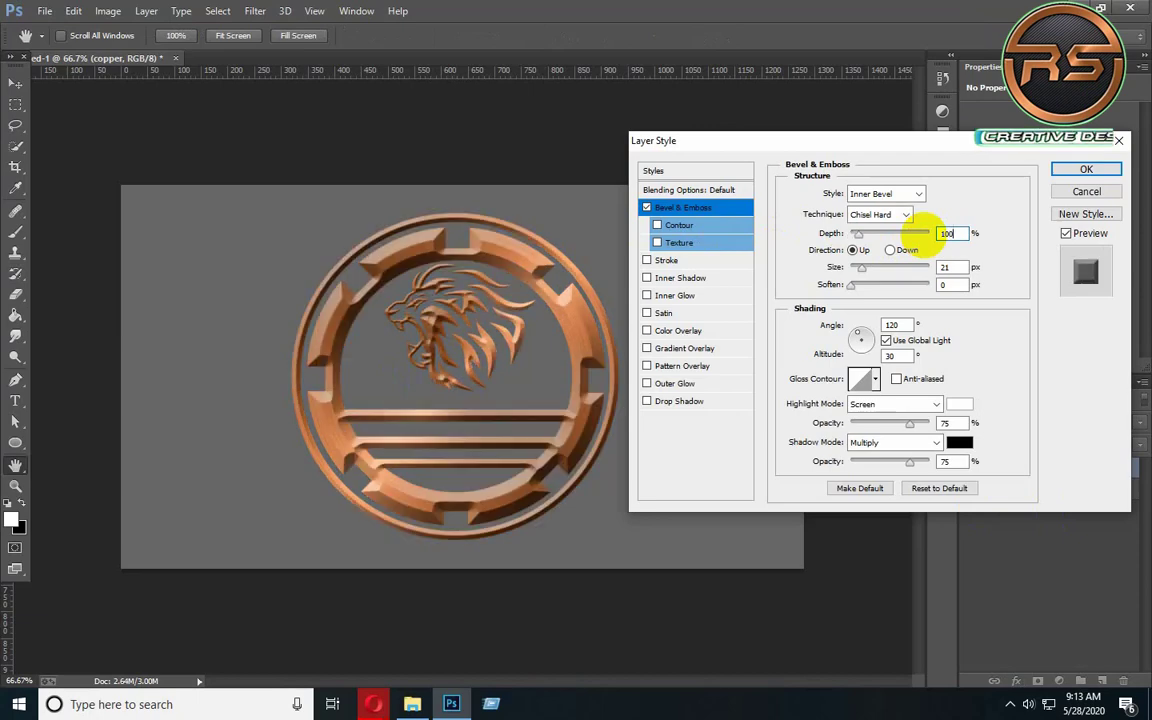
double_click(948, 267)
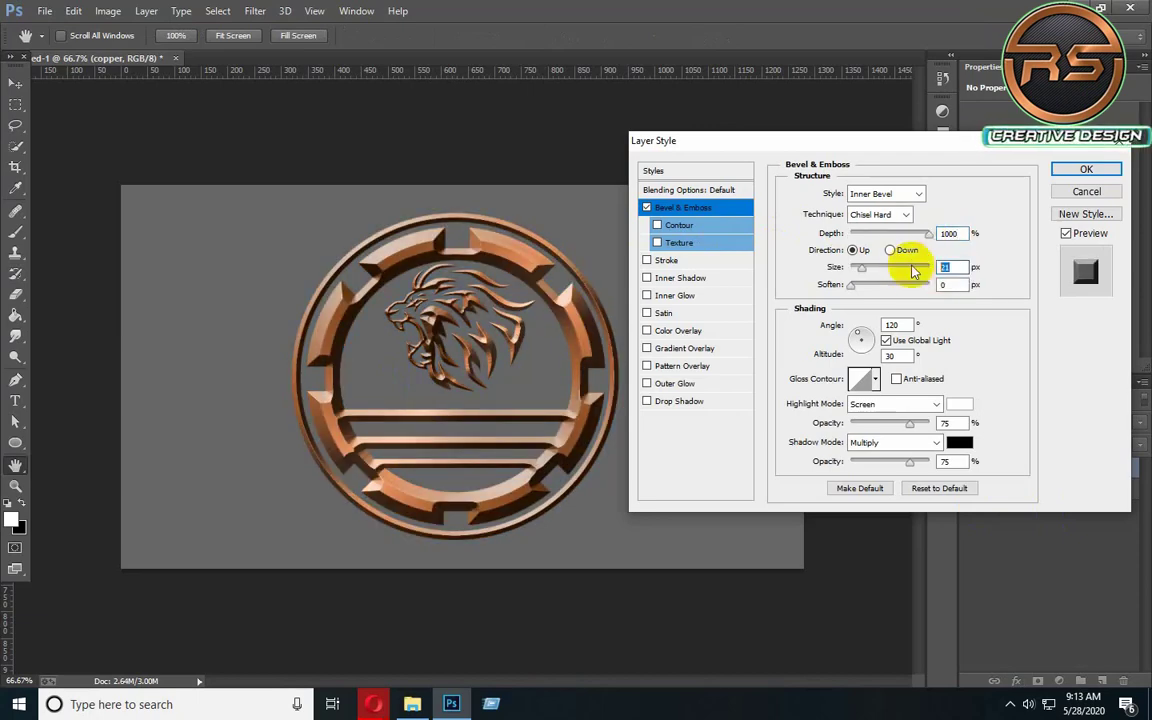
type("2")
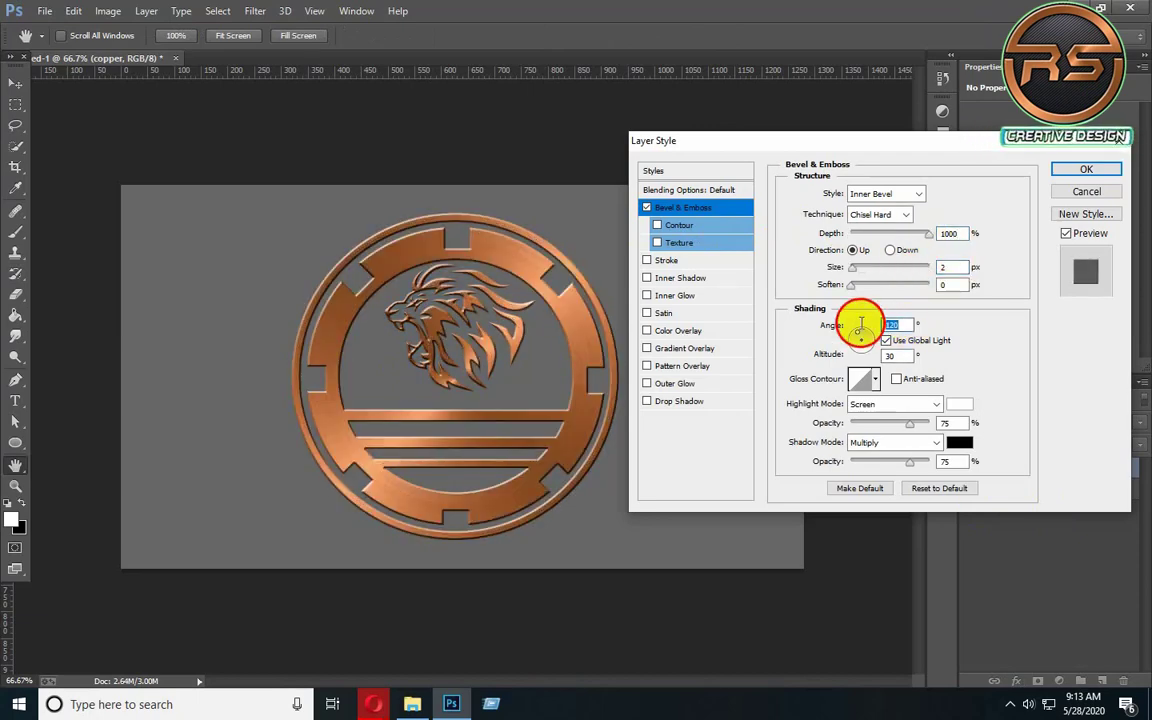
left_click(851, 331)
double_click(892, 356)
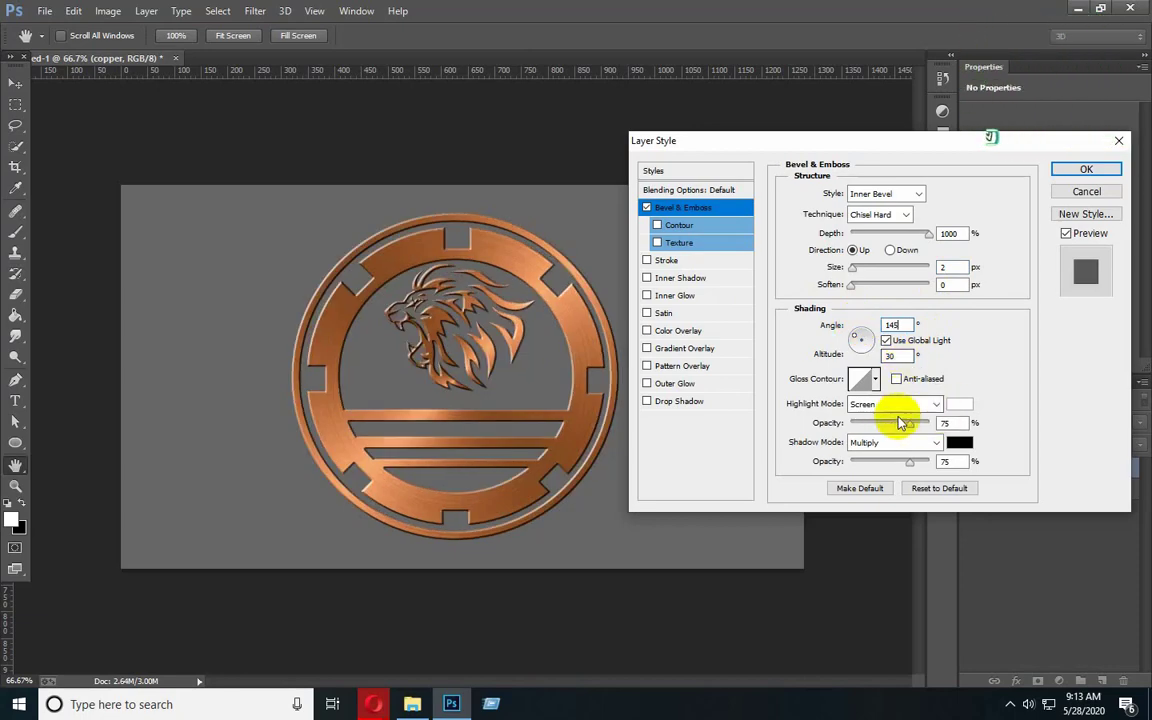
- Add a Drop Shadow with Distance 35 and Size 35
left_click(669, 403)
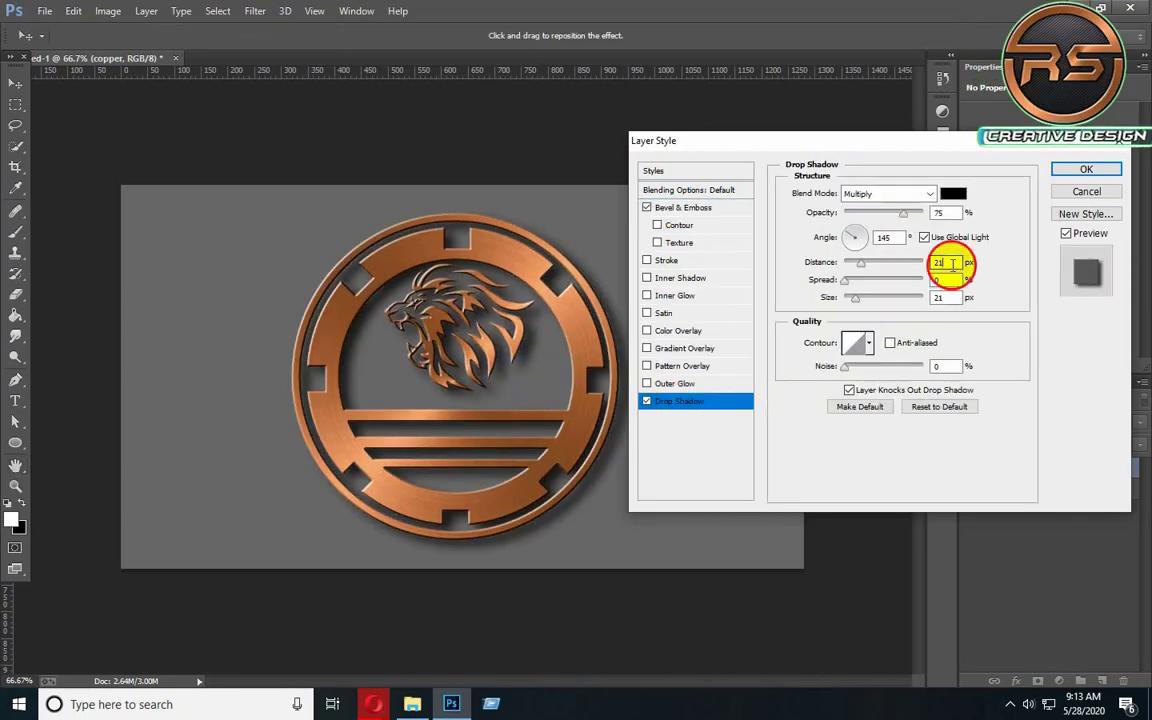
left_click_drag(952, 263, 901, 265)
type("35")
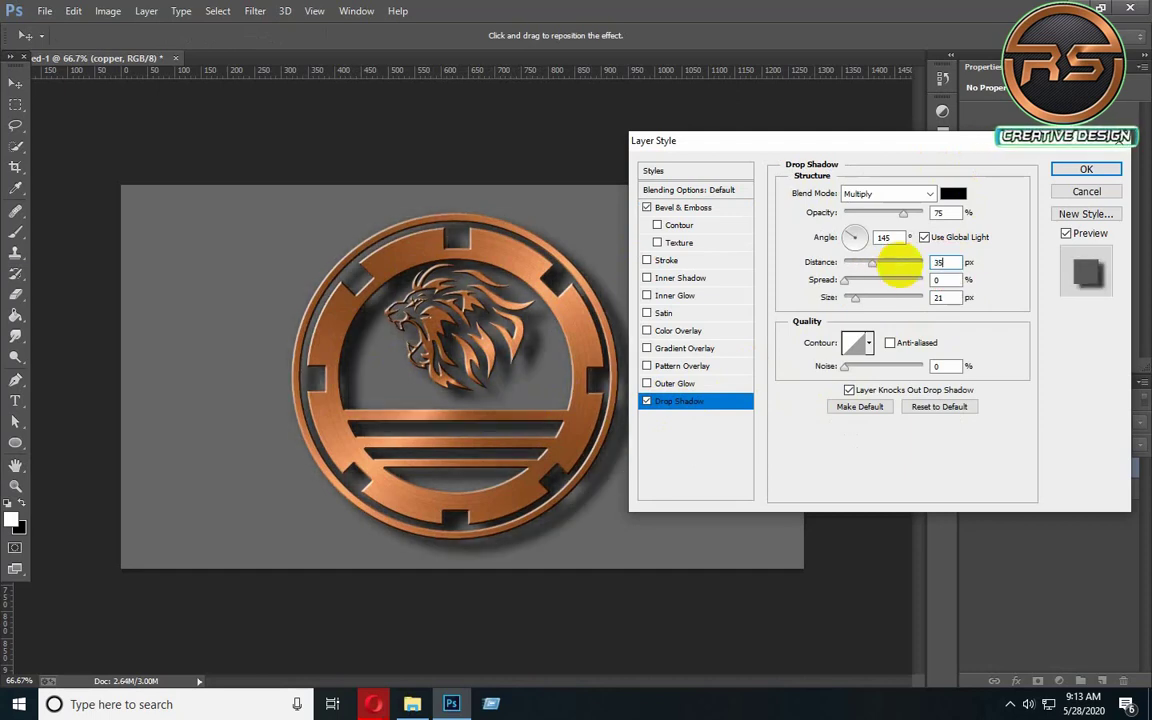
double_click(944, 298)
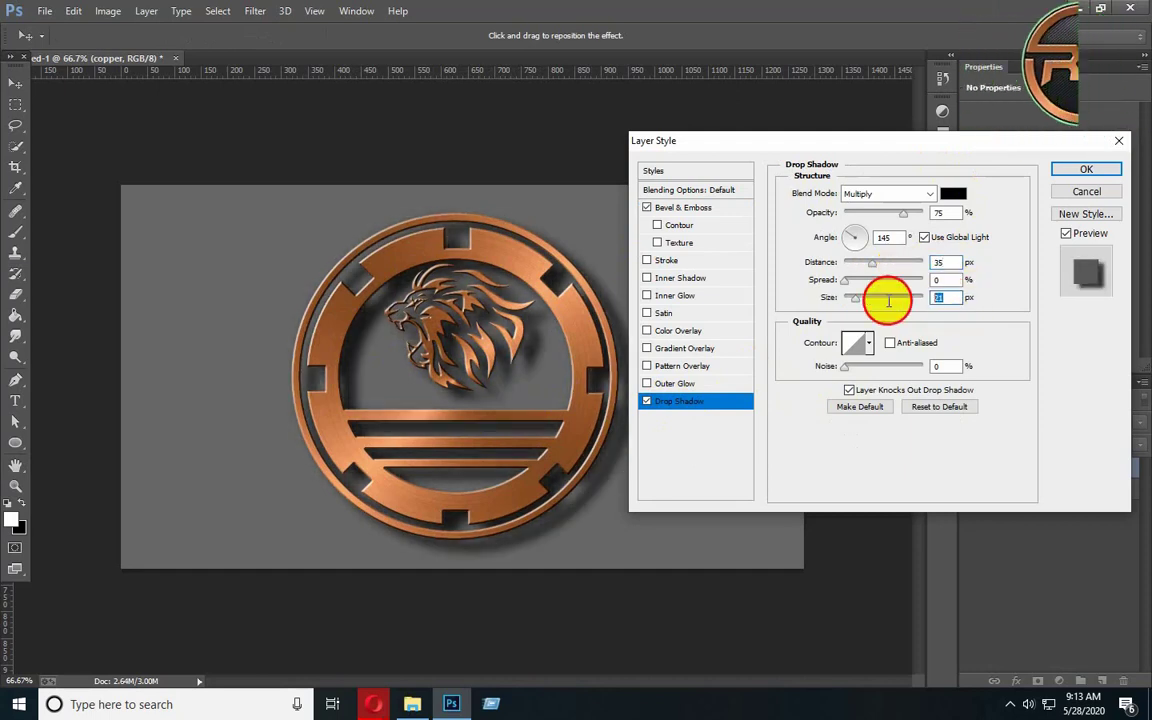
type("35")
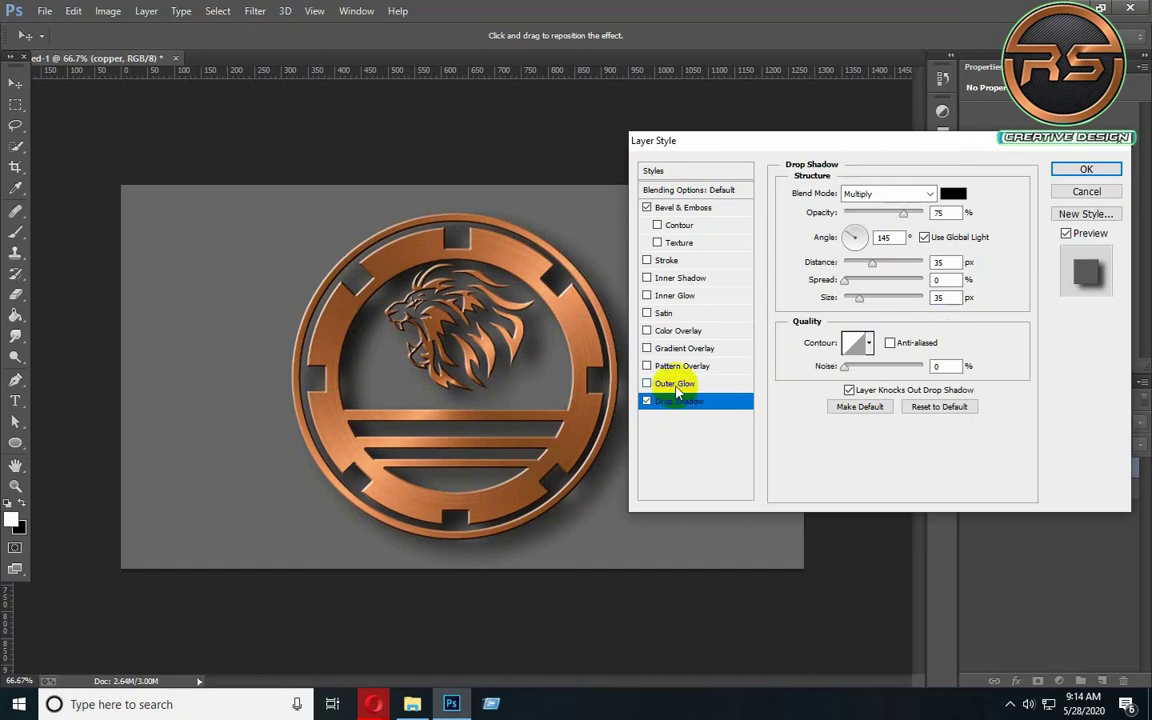
- Add a solid-colour Outer Glow at 60% opacity and an Inner Shadow
left_click(675, 386)
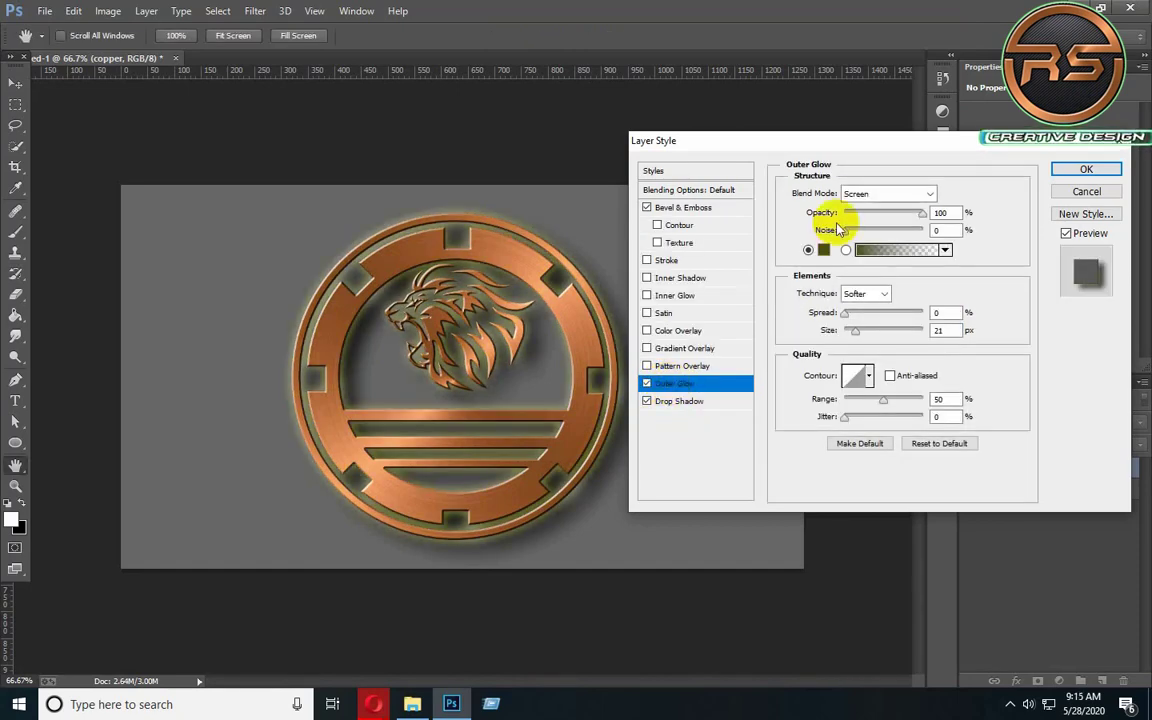
left_click(824, 251)
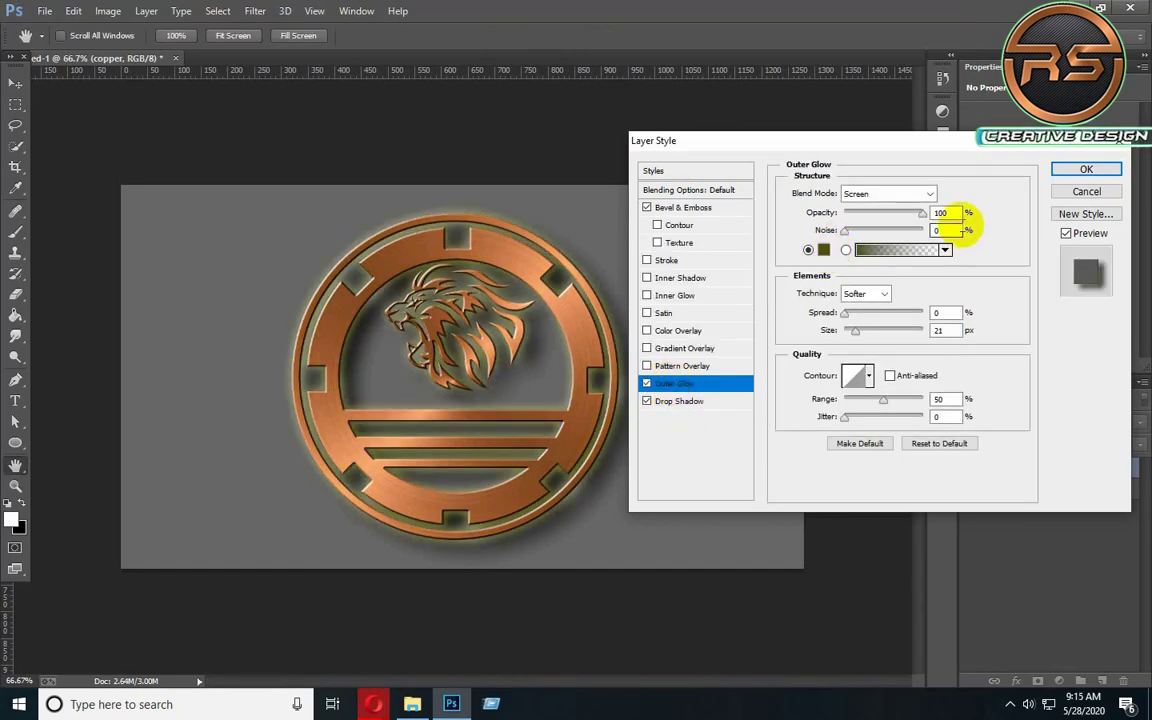
double_click(938, 213)
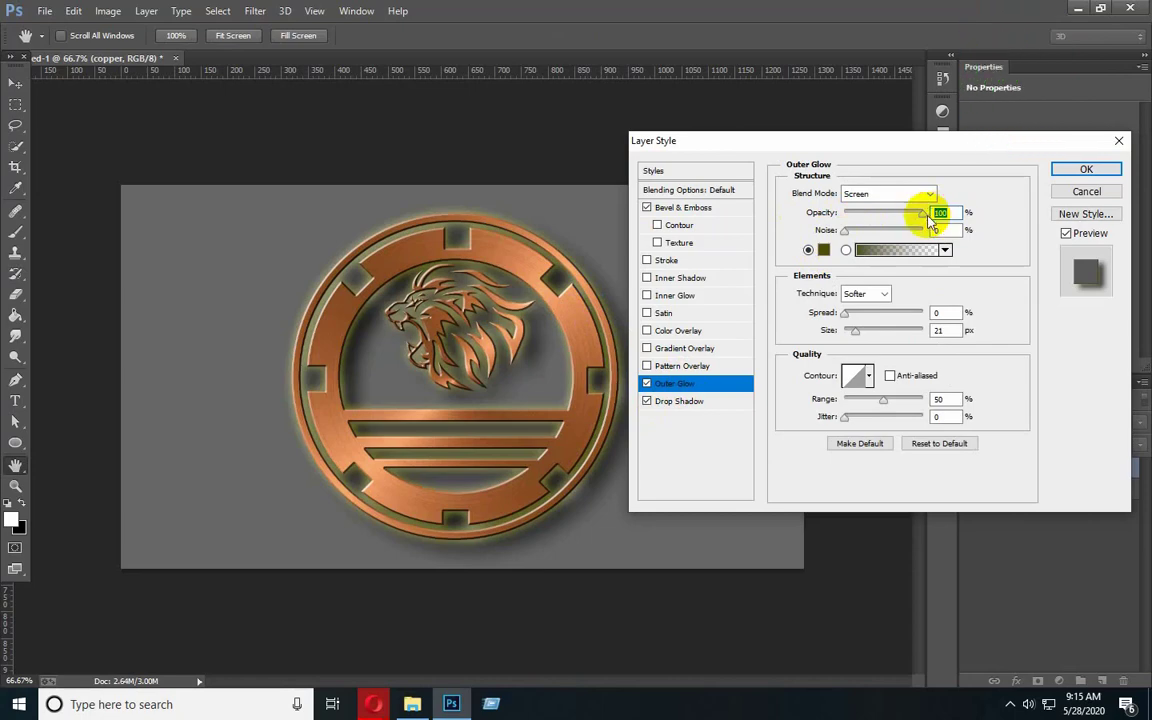
type("60")
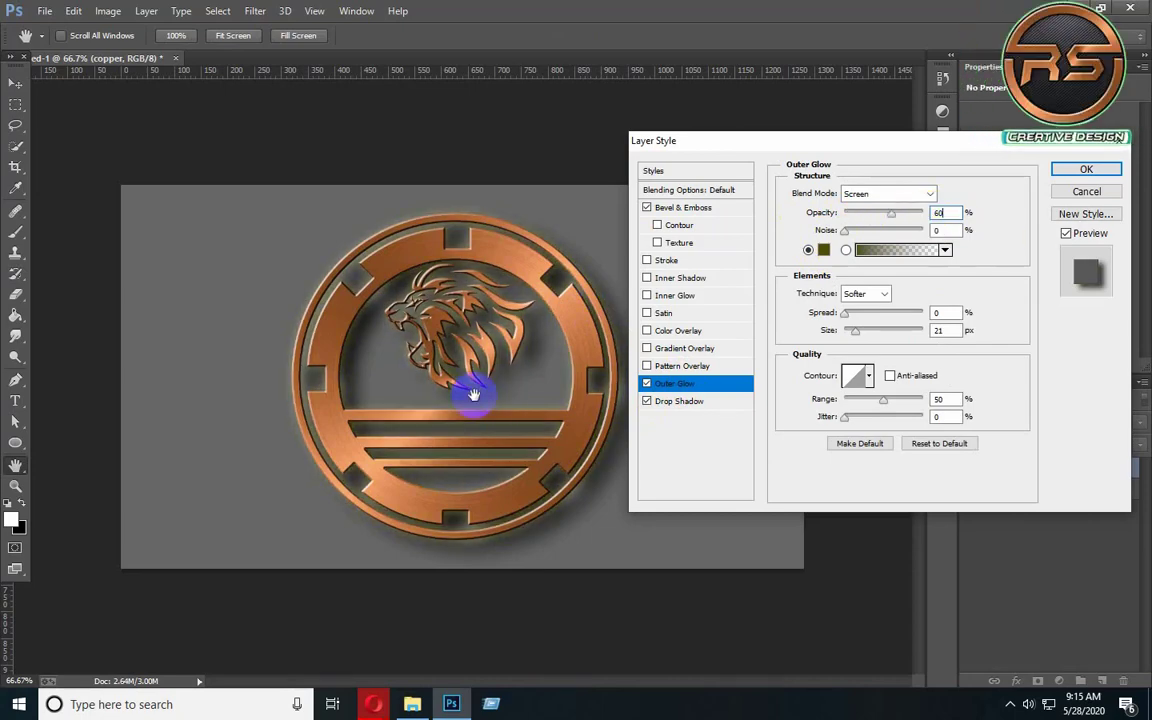
left_click(685, 279)
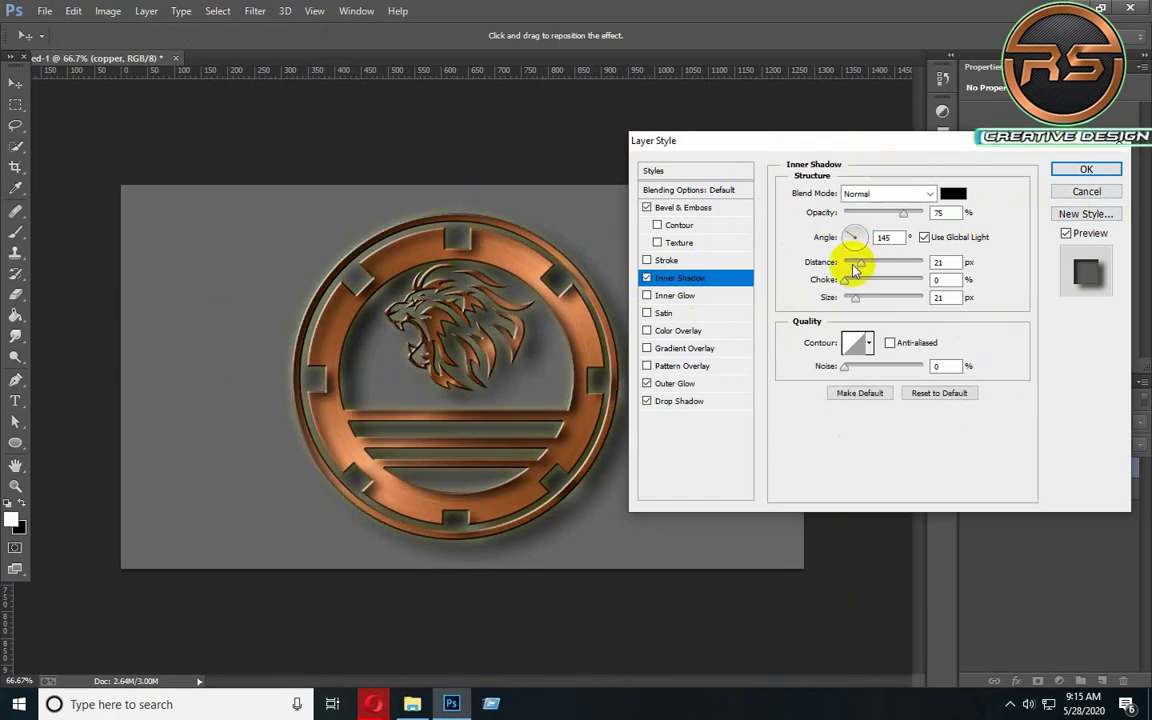
left_click(1097, 170)
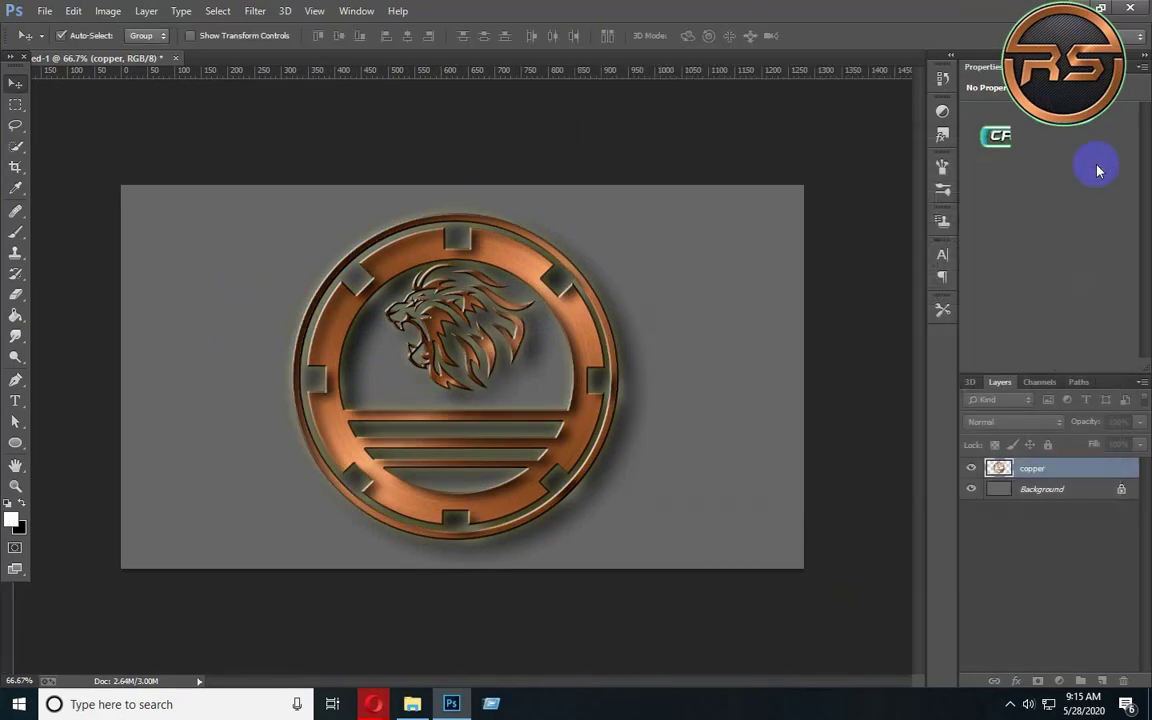